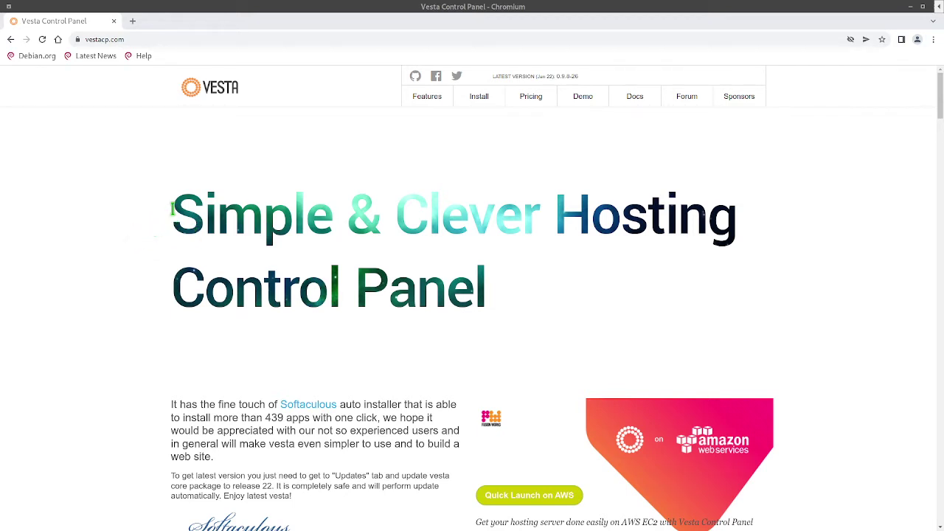
# Zoom the vestacp.com homepage in twice with Ctrl++ to reach 150%.
pyautogui.scroll(-1, 172, 209)
pyautogui.scroll(1, 172, 209)
pyautogui.hotkey('ctrl', '+')
pyautogui.hotkey('ctrl', '+')
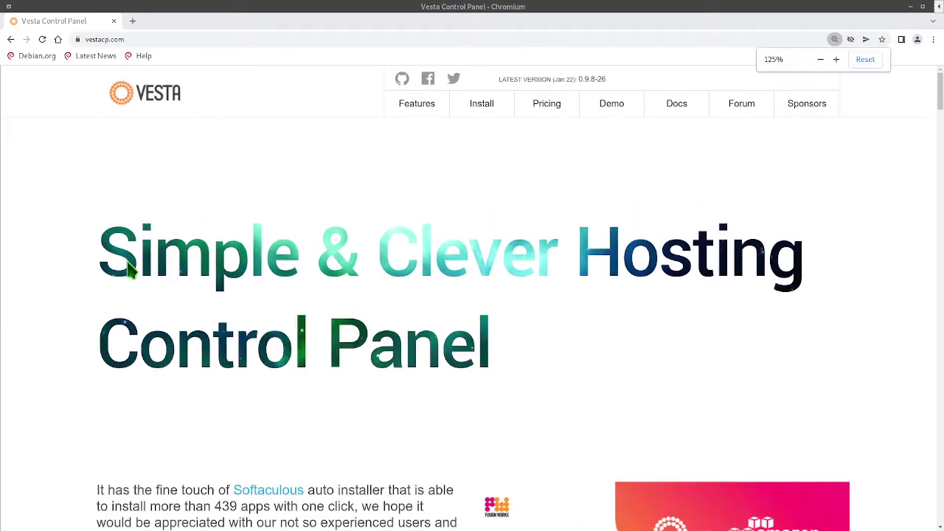
pyautogui.hotkey('ctrl', '+')
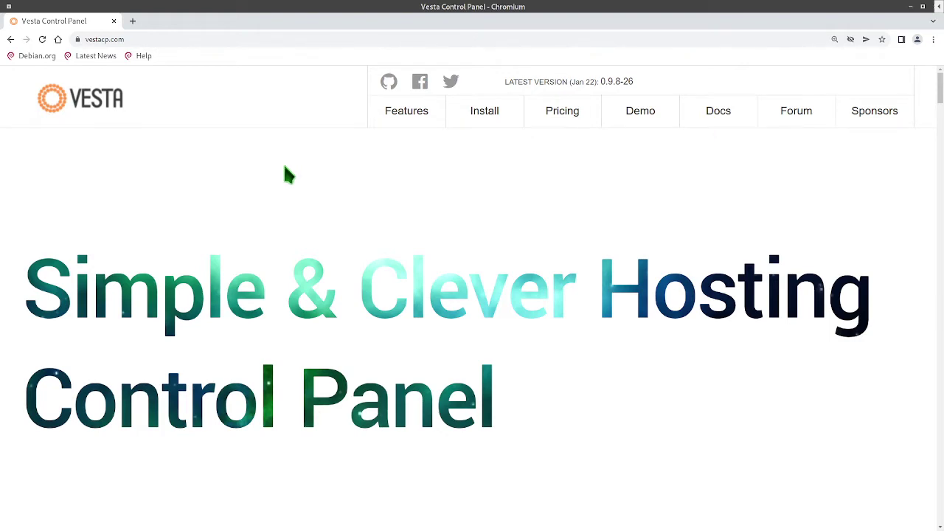
# Scroll down, highlight the Softaculous auto installer paragraph, then clear the highlight.
pyautogui.scroll(-3, 180, 253)
pyautogui.scroll(-3, 177, 254)
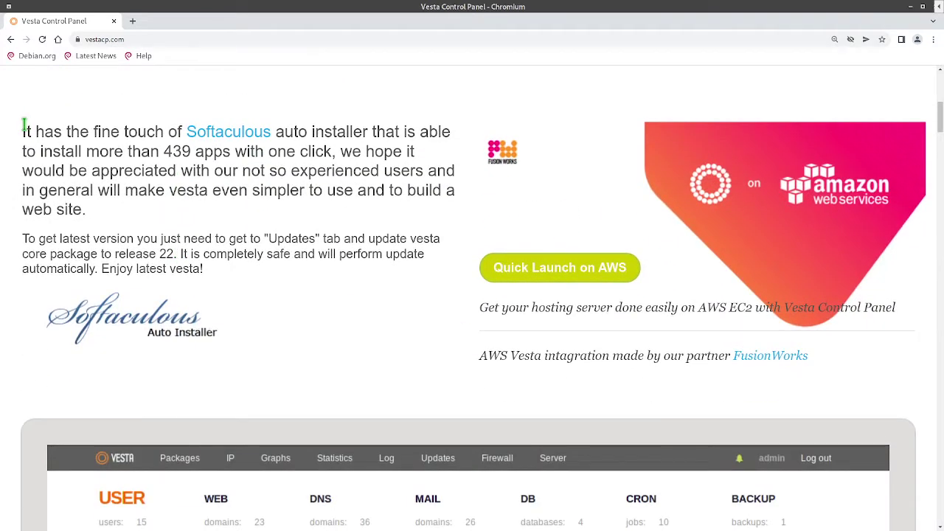
pyautogui.moveTo(23, 132)
pyautogui.mouseDown()
pyautogui.moveTo(459, 195)
pyautogui.moveTo(457, 204)
pyautogui.mouseUp()
pyautogui.click(299, 207)
# Highlight the word EC2 in the Quick Launch on AWS caption.
pyautogui.scroll(-2, 290, 272)
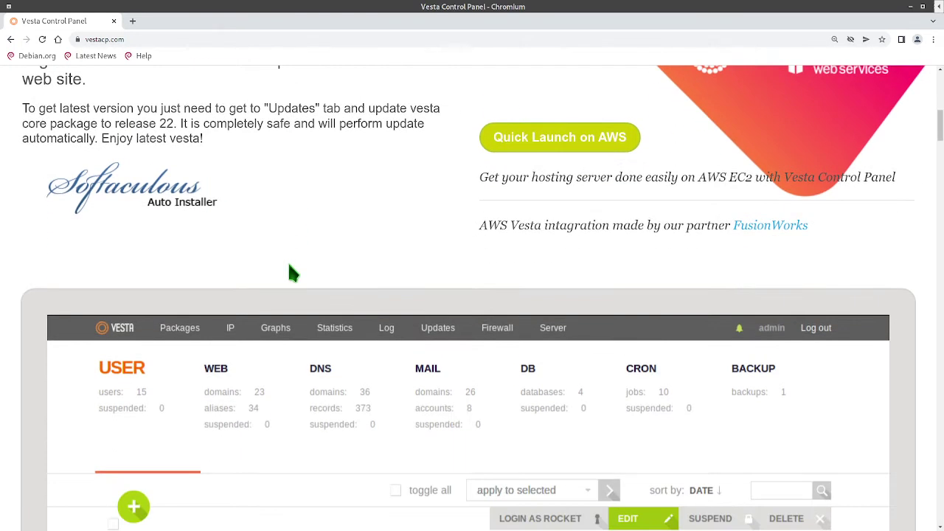
pyautogui.scroll(2, 336, 279)
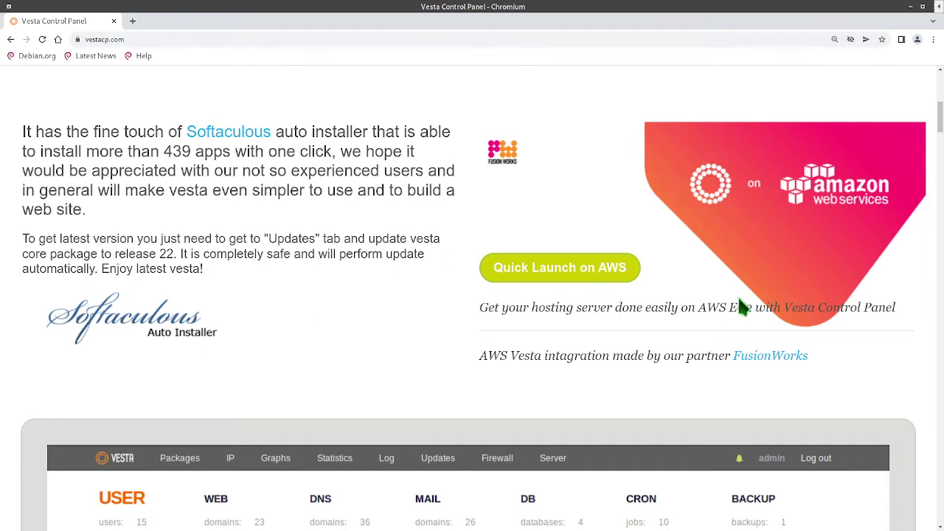
pyautogui.moveTo(750, 308); pyautogui.dragTo(728, 308)
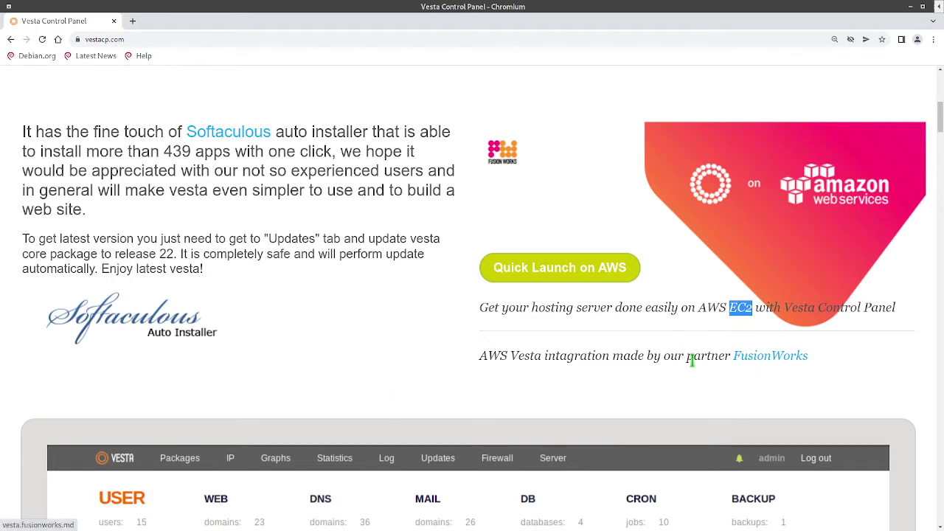
# Scroll past the dashboard preview to the FAST section's 512 Mb RAM, 20 Gb HDD, 1 Ghz requirements.
pyautogui.scroll(-5, 288, 309)
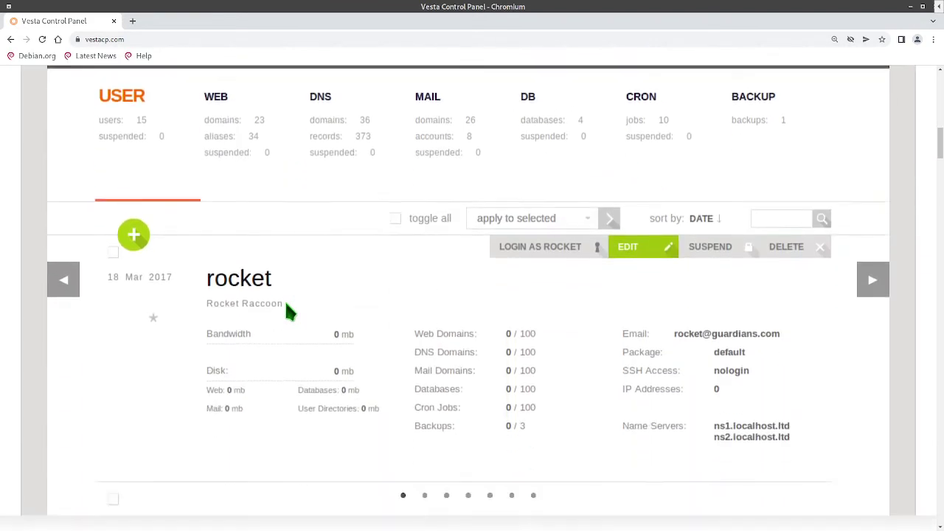
pyautogui.scroll(1, 248, 331)
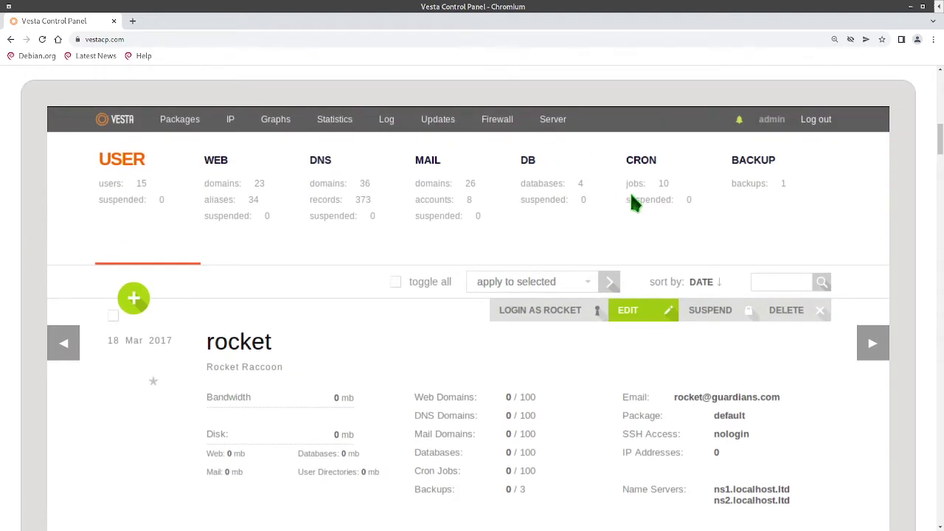
pyautogui.scroll(-3, 298, 252)
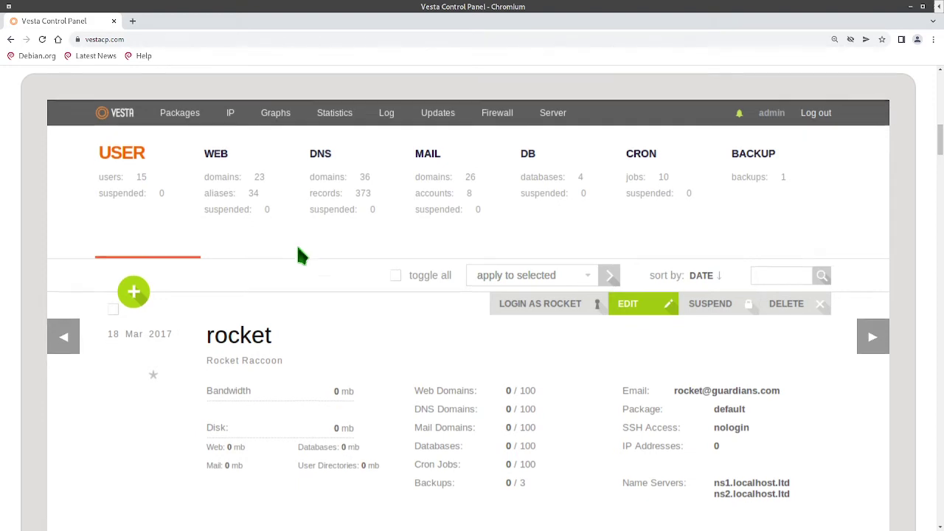
pyautogui.scroll(-3, 298, 254)
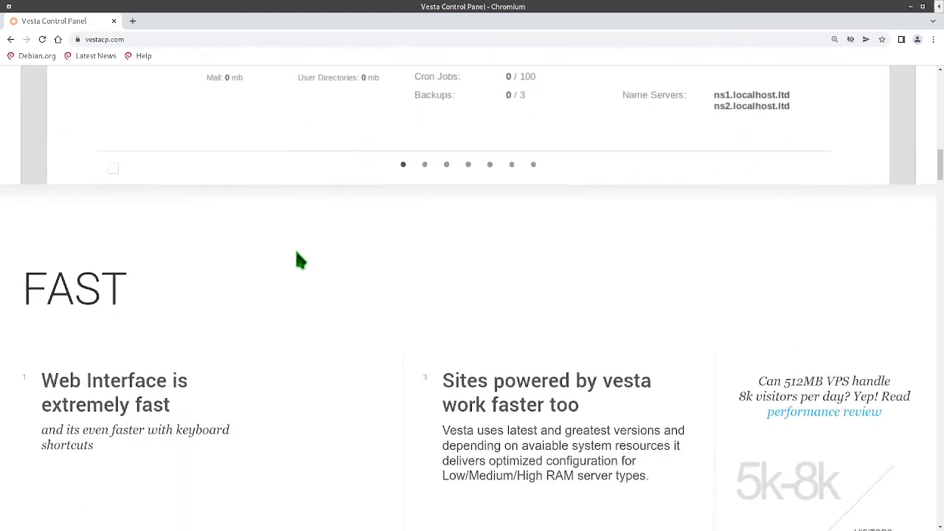
pyautogui.scroll(-3, 298, 259)
pyautogui.scroll(8, 295, 261)
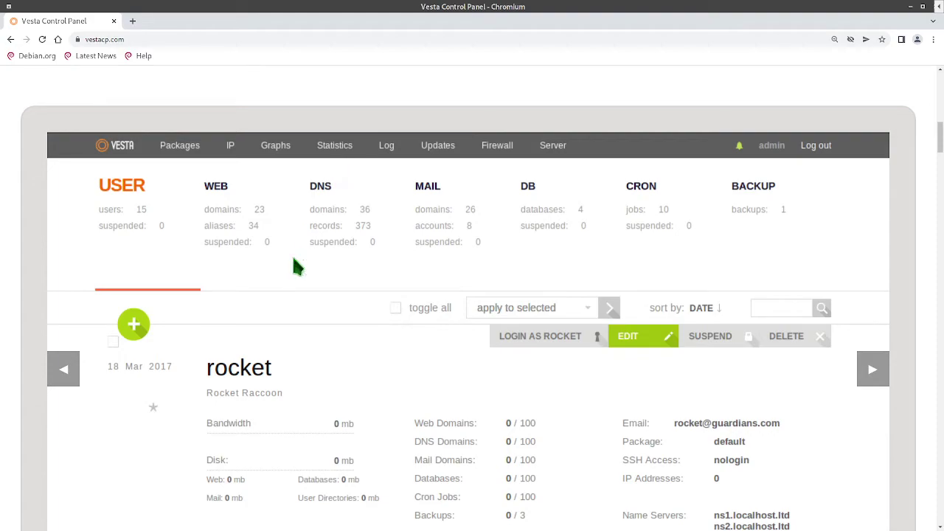
pyautogui.scroll(-8, 305, 333)
# Highlight the SECURE section's FIREWALL heading and its apache, exim, ssh list, then continue to INTERNATIONALIZATION.
pyautogui.scroll(-3, 305, 333)
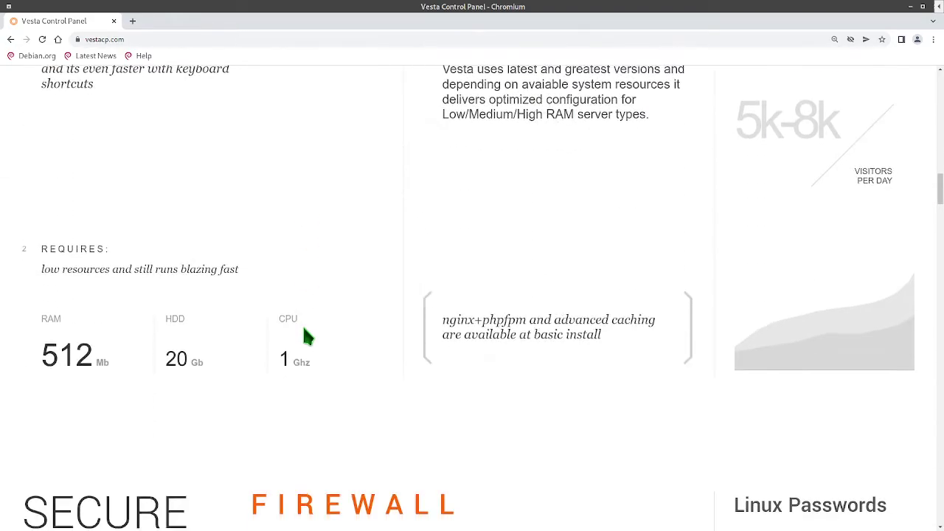
pyautogui.scroll(-3, 306, 336)
pyautogui.scroll(-3, 305, 333)
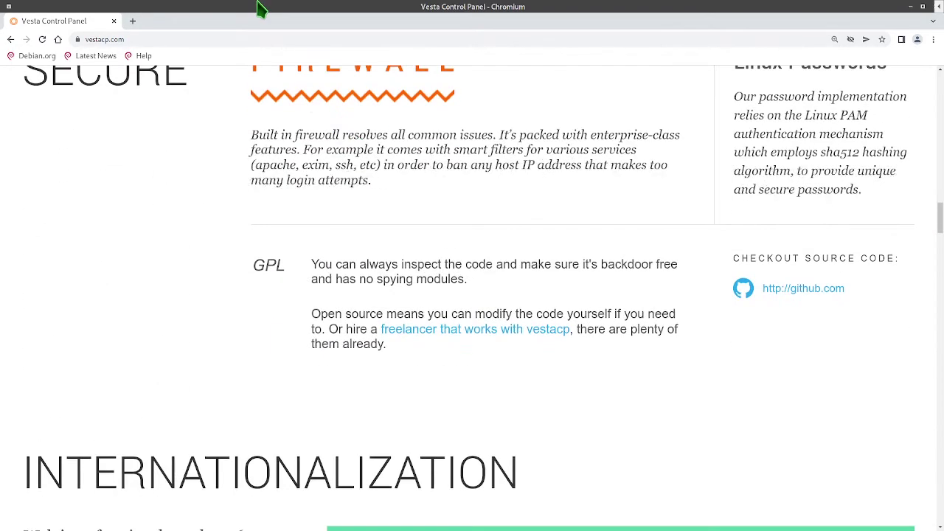
pyautogui.scroll(-3, 251, 364)
pyautogui.scroll(3, 251, 366)
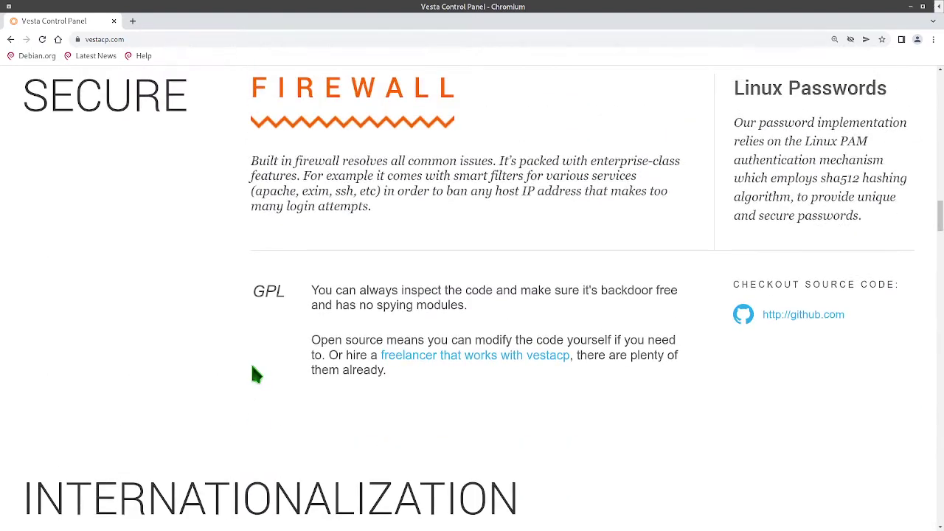
pyautogui.scroll(1, 253, 375)
pyautogui.scroll(-1, 253, 375)
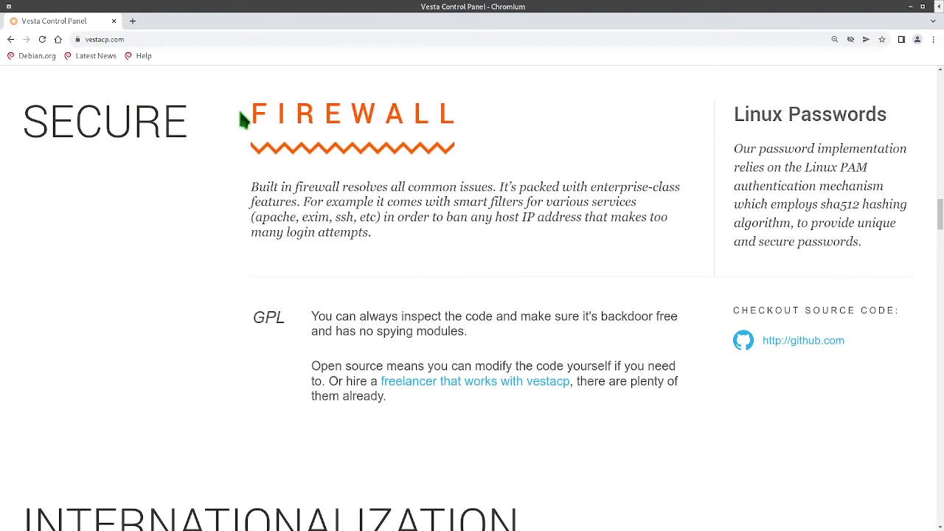
pyautogui.moveTo(252, 111); pyautogui.dragTo(416, 143)
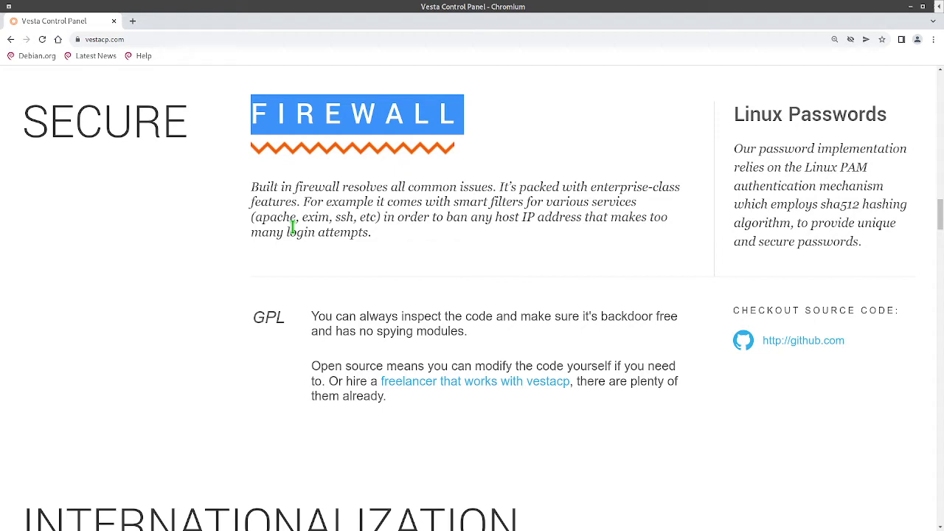
pyautogui.moveTo(255, 216); pyautogui.dragTo(368, 218)
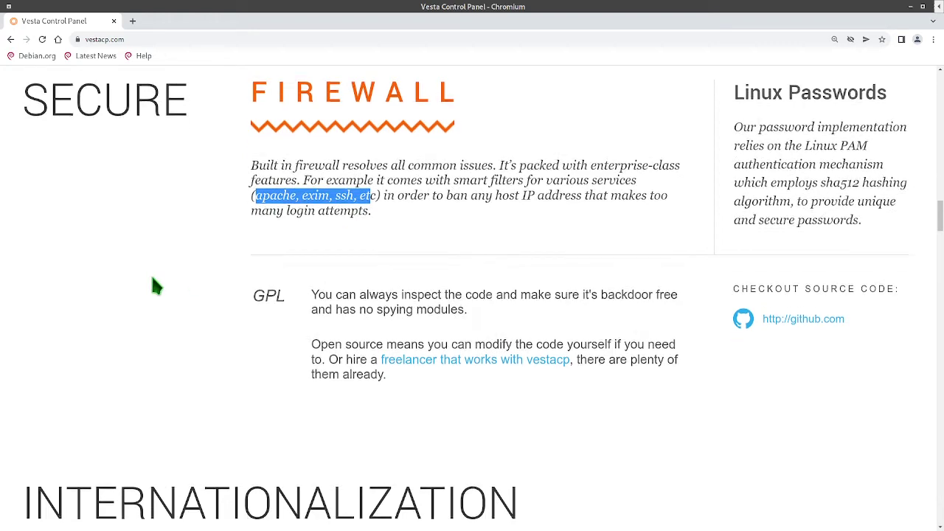
pyautogui.scroll(-5, 152, 284)
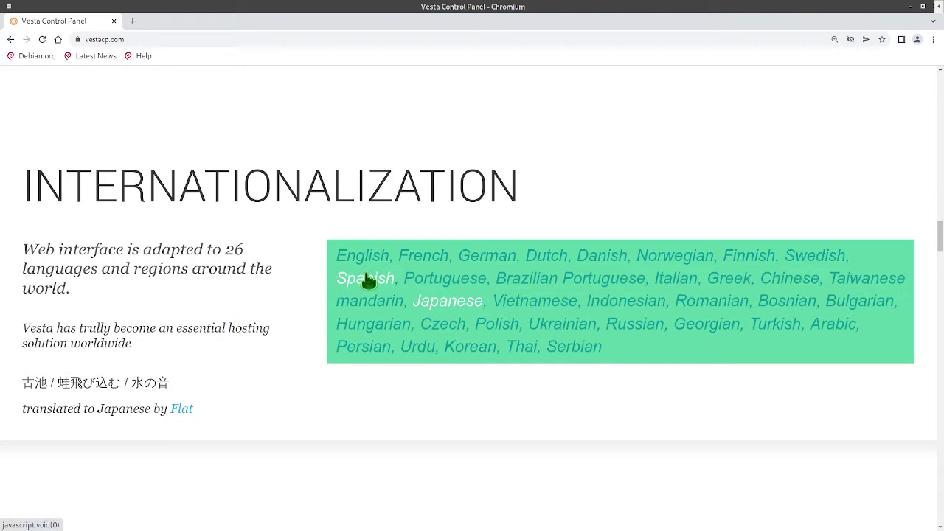
pyautogui.scroll(-3, 236, 267)
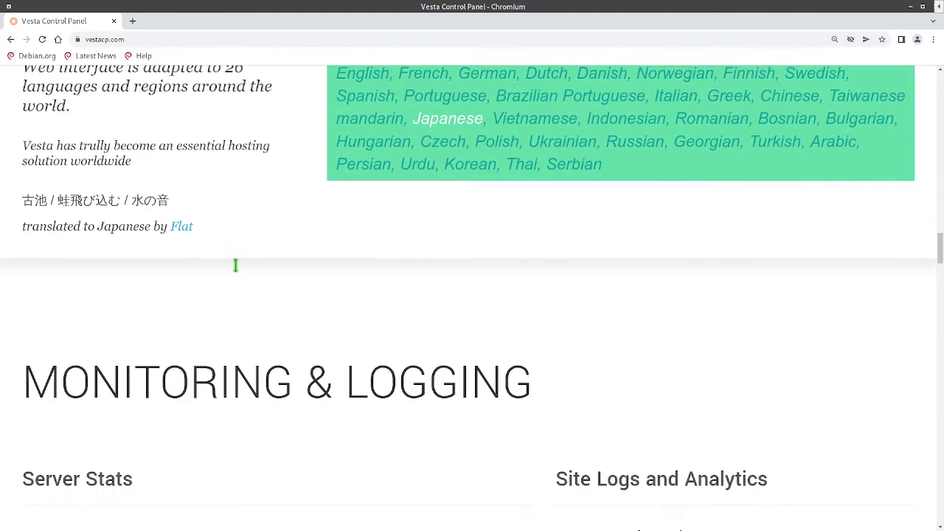
pyautogui.scroll(-3, 236, 267)
pyautogui.scroll(-2, 238, 272)
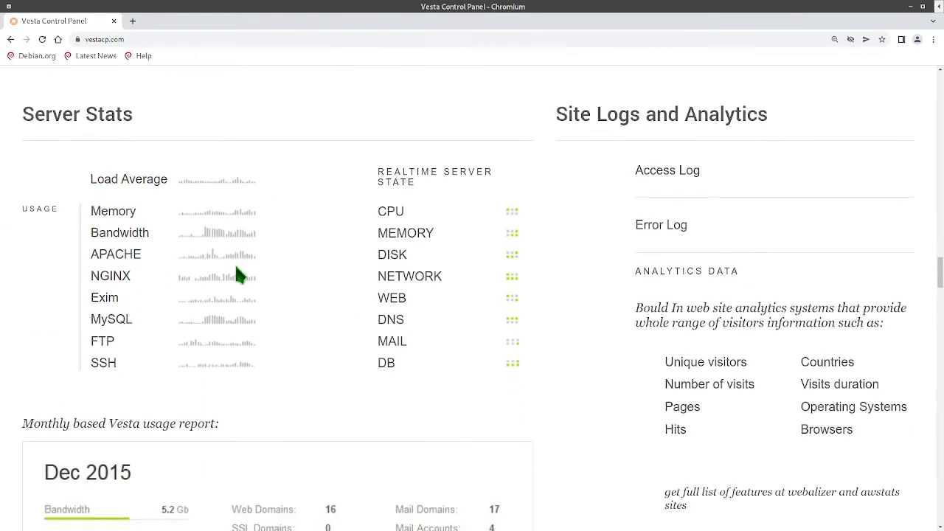
pyautogui.scroll(1, 70, 301)
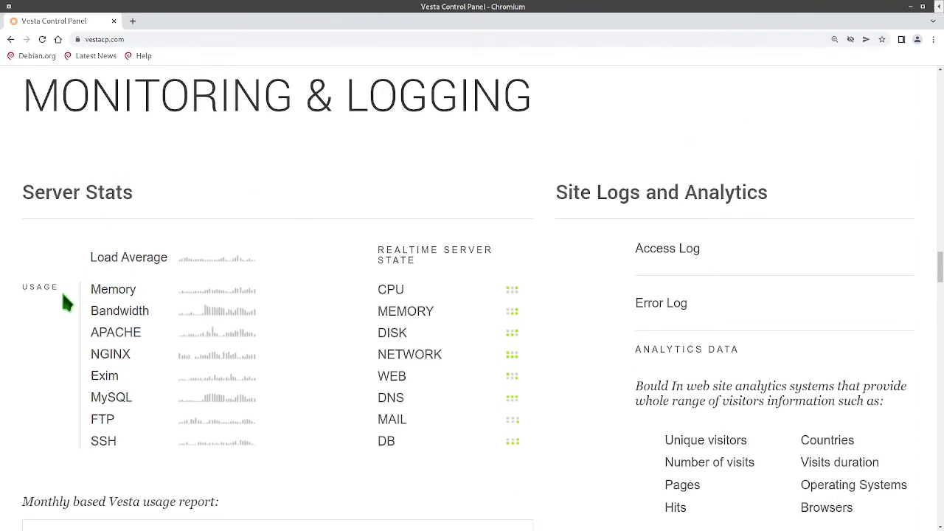
pyautogui.scroll(-2, 63, 298)
pyautogui.scroll(1, 63, 300)
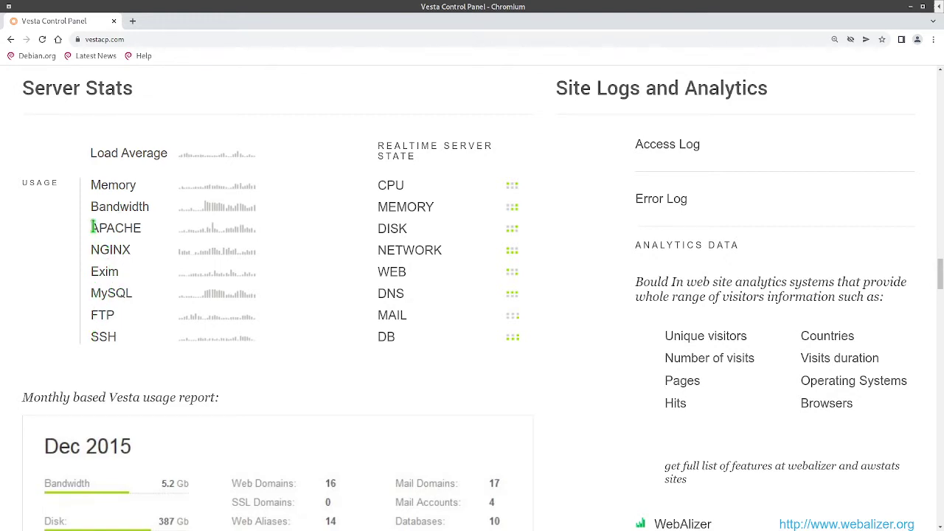
pyautogui.moveTo(93, 228); pyautogui.dragTo(137, 250)
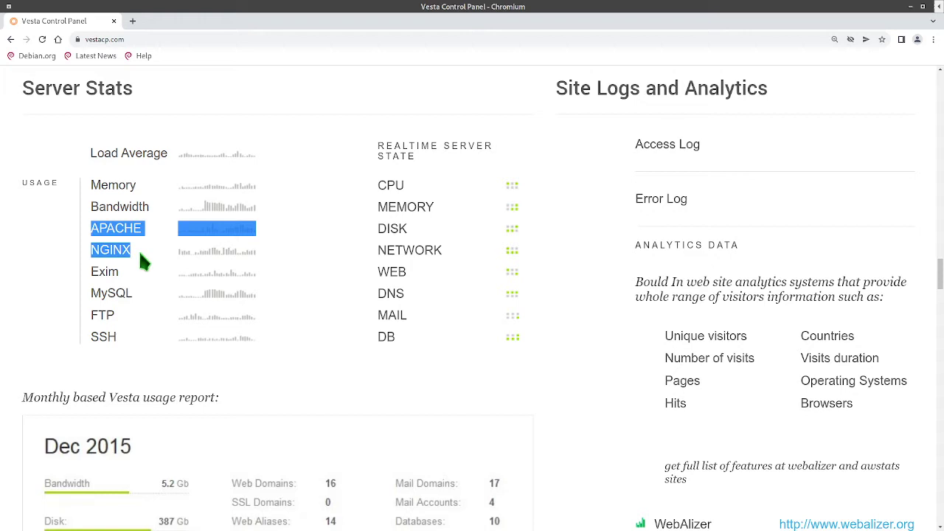
pyautogui.click(140, 255)
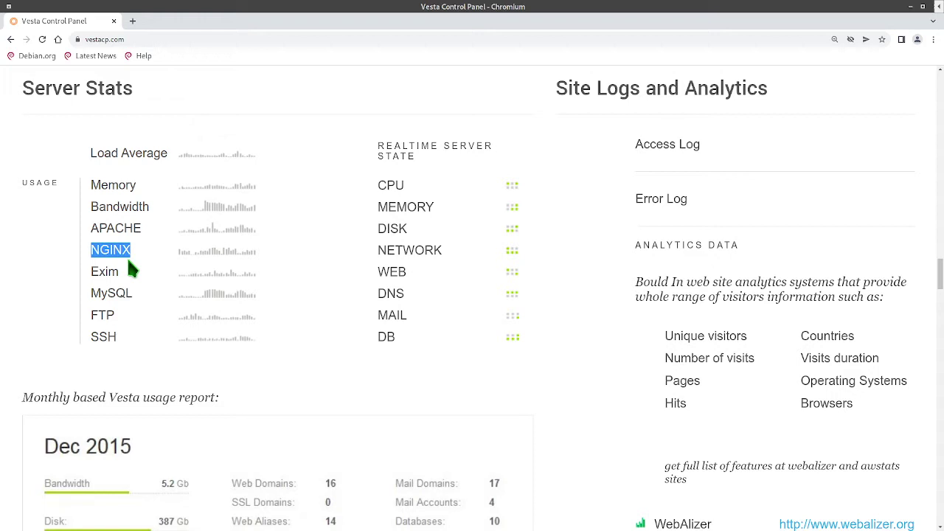
# Scroll from the CLI INTERFACE screenshot back up to the user demo showing the rocket account.
pyautogui.scroll(-2, 595, 236)
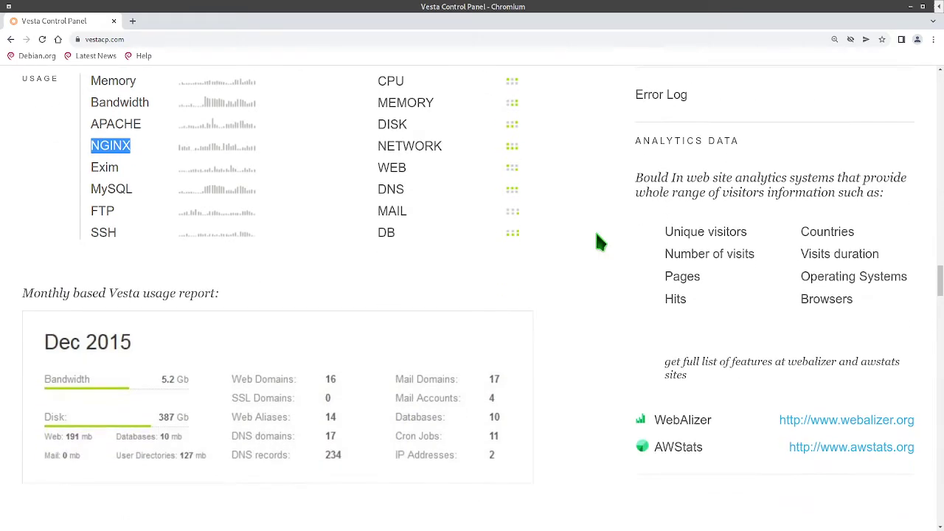
pyautogui.scroll(-4, 595, 249)
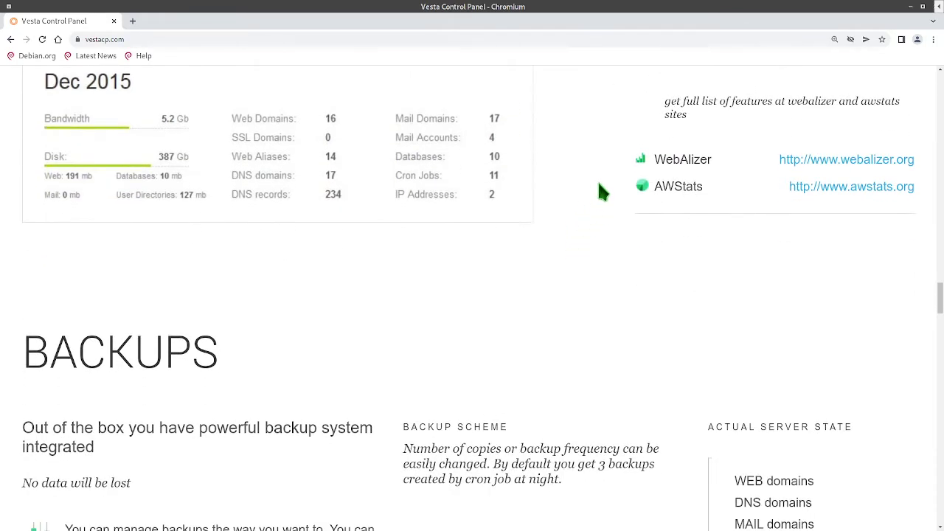
pyautogui.scroll(-2, 396, 251)
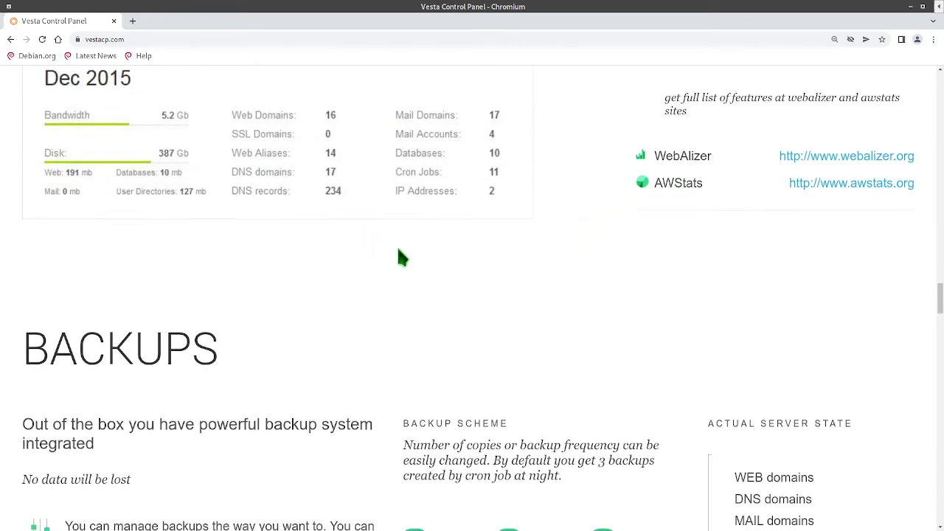
pyautogui.scroll(-3, 400, 255)
pyautogui.scroll(-3, 401, 253)
pyautogui.scroll(-3, 400, 253)
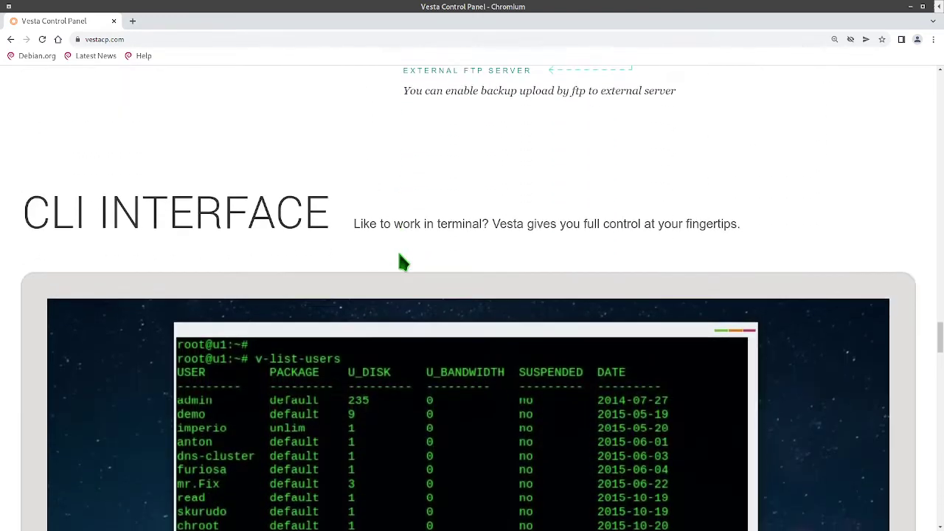
pyautogui.scroll(-2, 399, 269)
pyautogui.scroll(1, 152, 322)
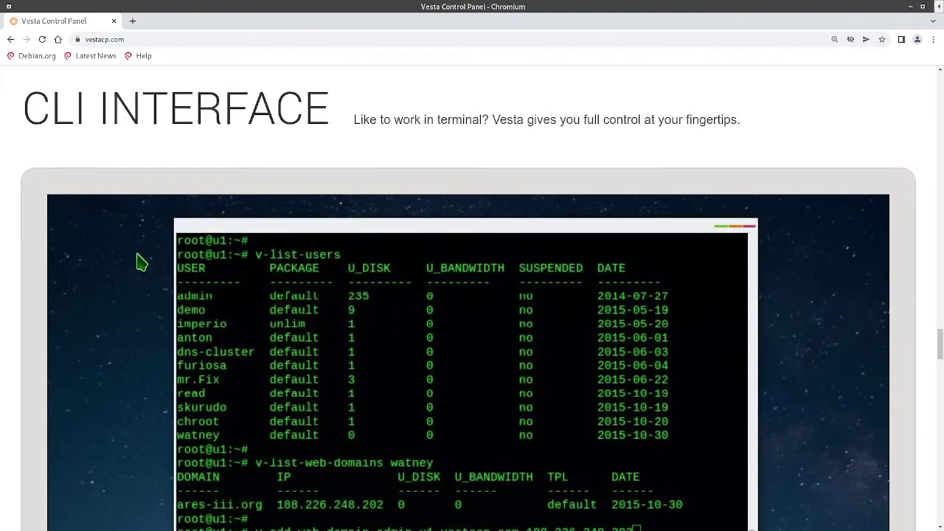
pyautogui.scroll(-2, 140, 285)
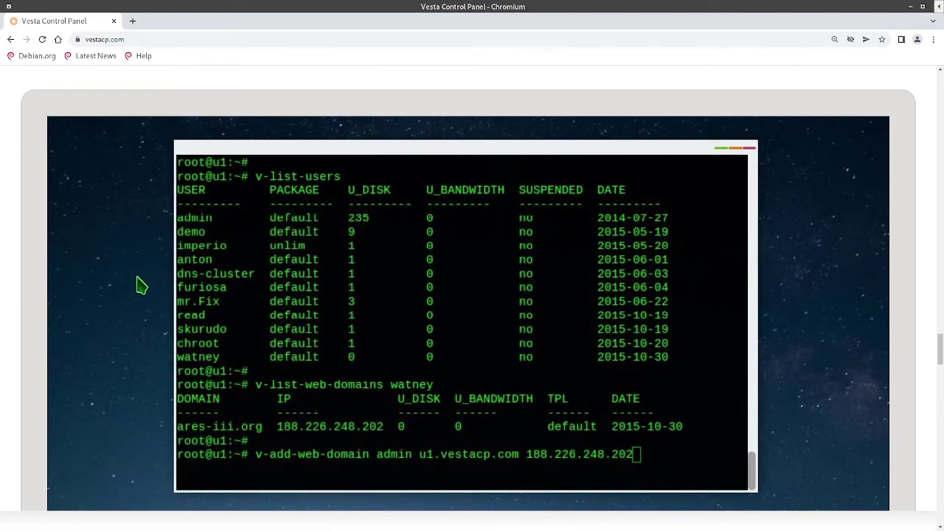
pyautogui.scroll(1, 137, 286)
pyautogui.scroll(5, 133, 287)
pyautogui.scroll(4, 130, 290)
pyautogui.scroll(5, 131, 290)
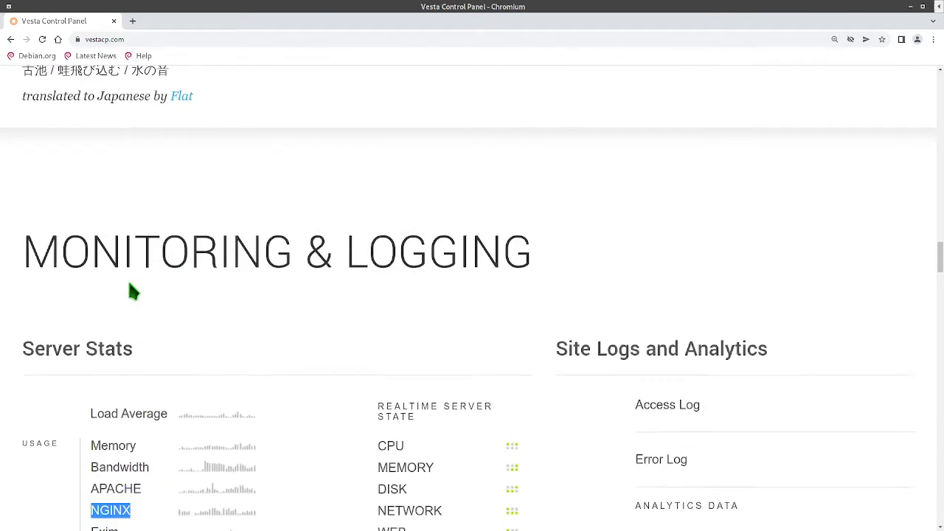
pyautogui.scroll(2, 133, 292)
pyautogui.scroll(3, 133, 291)
pyautogui.scroll(3, 133, 292)
pyautogui.scroll(4, 132, 292)
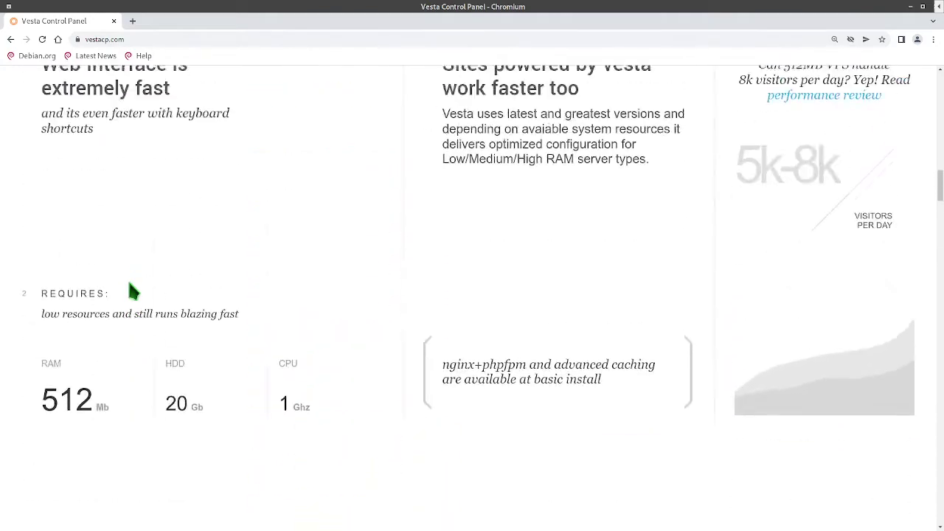
pyautogui.scroll(3, 133, 292)
pyautogui.scroll(3, 131, 288)
pyautogui.scroll(2, 133, 295)
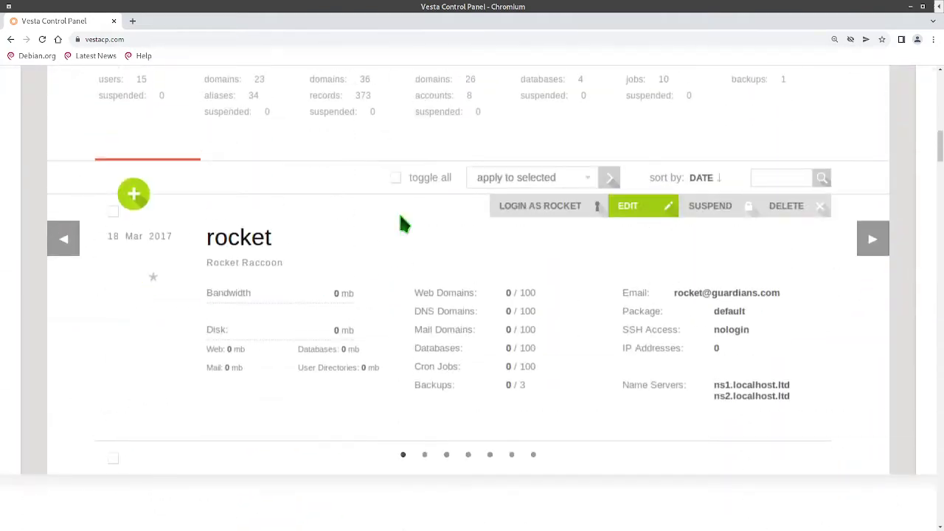
# Bring the software stack list into view and highlight NGINX + php-fpm.
pyautogui.moveTo(938, 144); pyautogui.dragTo(939, 397)
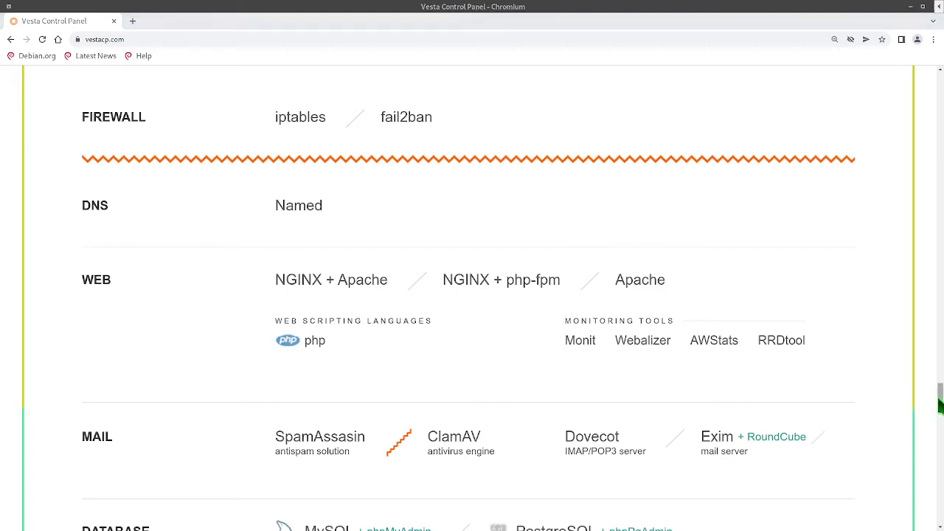
pyautogui.scroll(-2, 940, 415)
pyautogui.scroll(1, 940, 414)
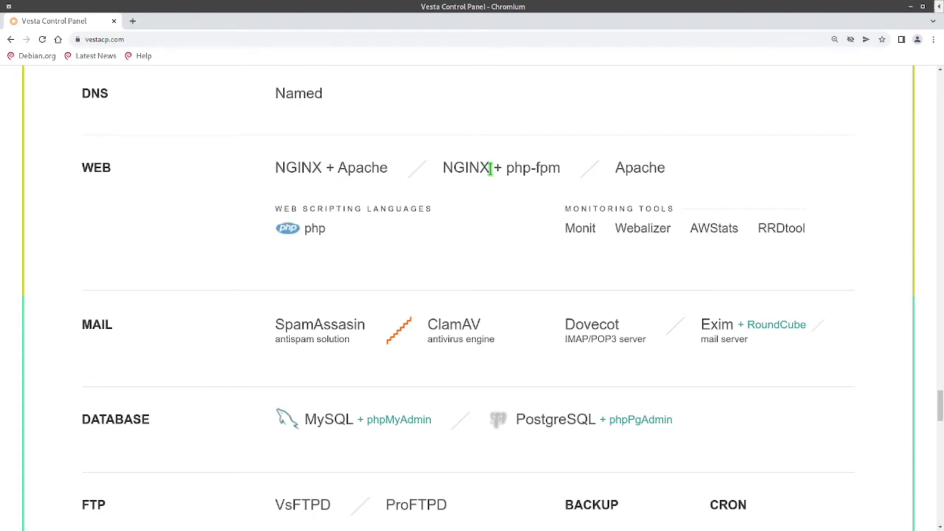
pyautogui.moveTo(479, 167); pyautogui.dragTo(464, 168)
pyautogui.moveTo(538, 178); pyautogui.dragTo(549, 171)
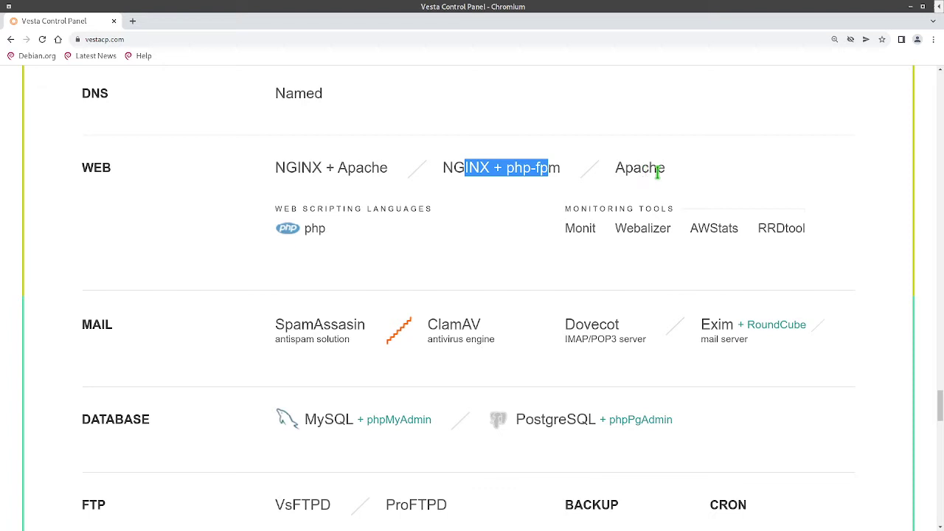
# Highlight Apache, the php entry, and then the MONITORING TOOLS list.
pyautogui.moveTo(666, 168); pyautogui.dragTo(614, 169)
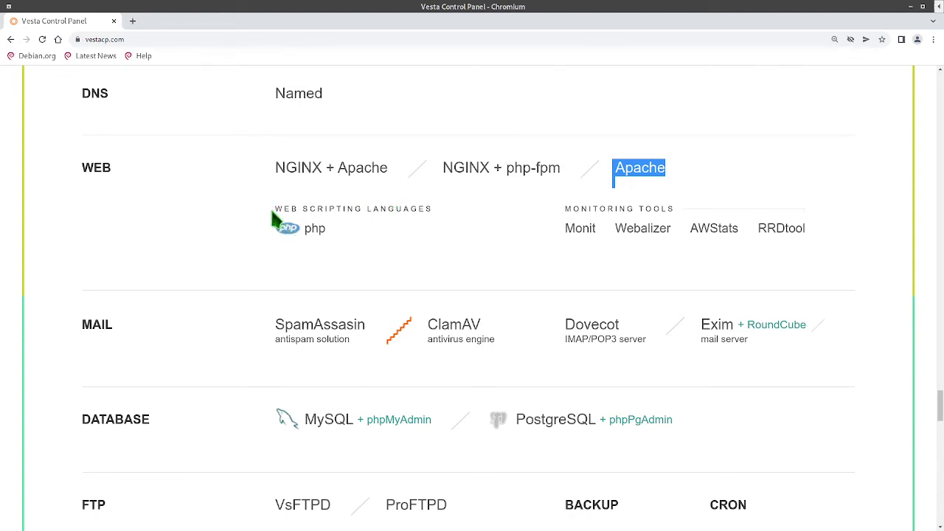
pyautogui.moveTo(271, 209); pyautogui.dragTo(369, 237)
pyautogui.click(369, 240)
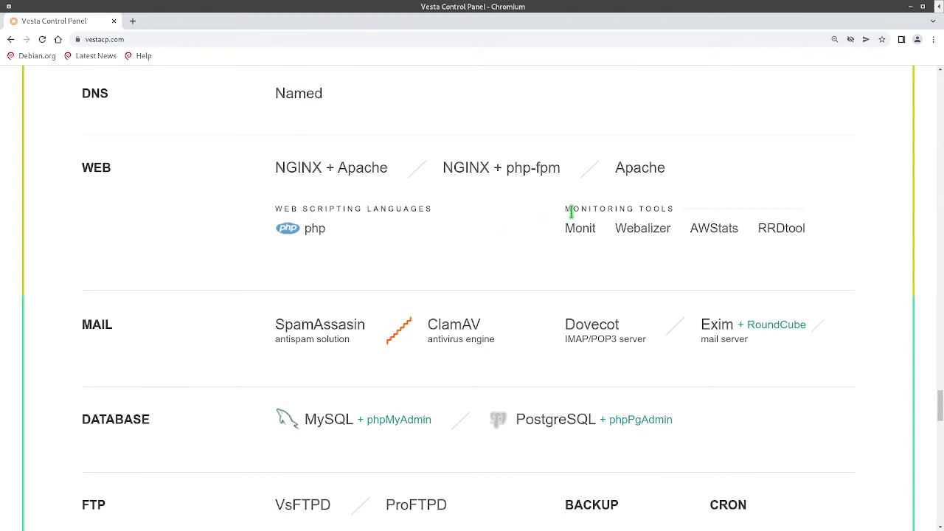
pyautogui.moveTo(566, 228); pyautogui.dragTo(790, 230)
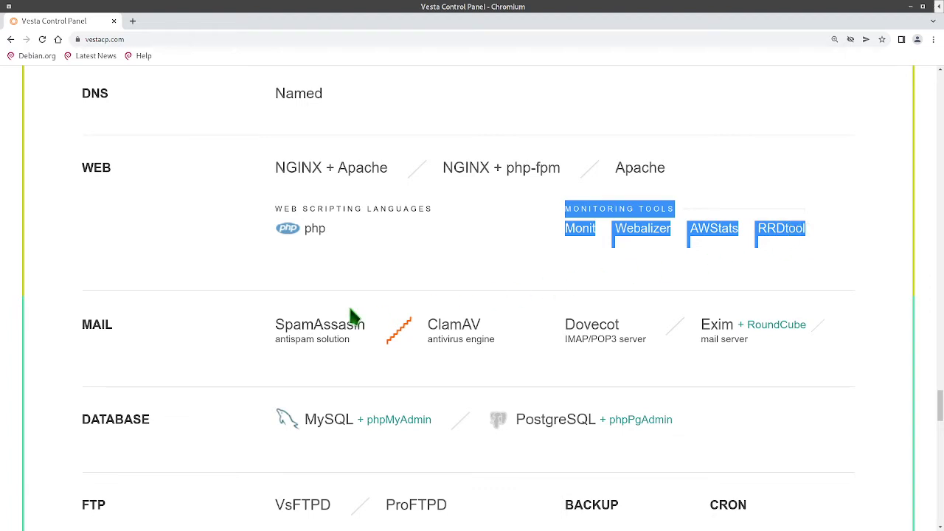
# Highlight SpamAssasin, MySQL + phpMyAdmin and phpPgAdmin in turn, then scroll slightly down.
pyautogui.scroll(-1, 236, 299)
pyautogui.click(216, 270)
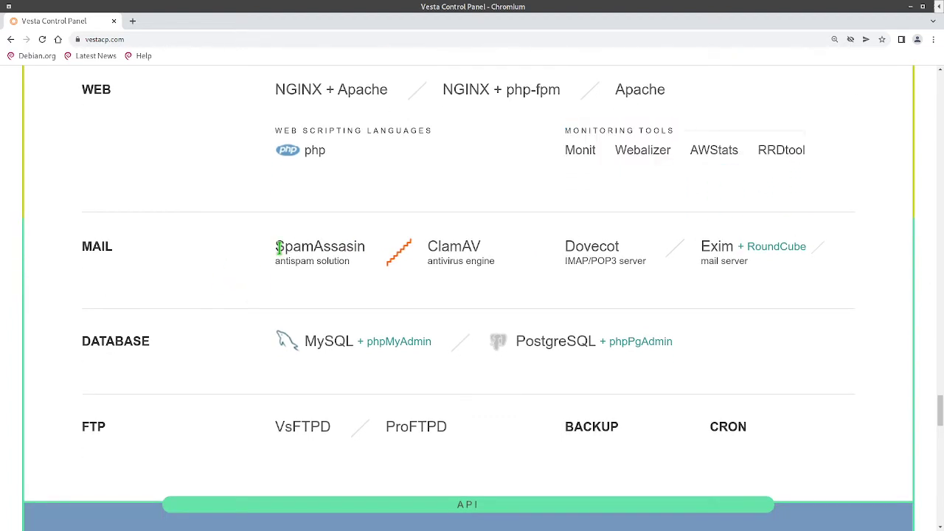
pyautogui.moveTo(279, 247); pyautogui.dragTo(366, 248)
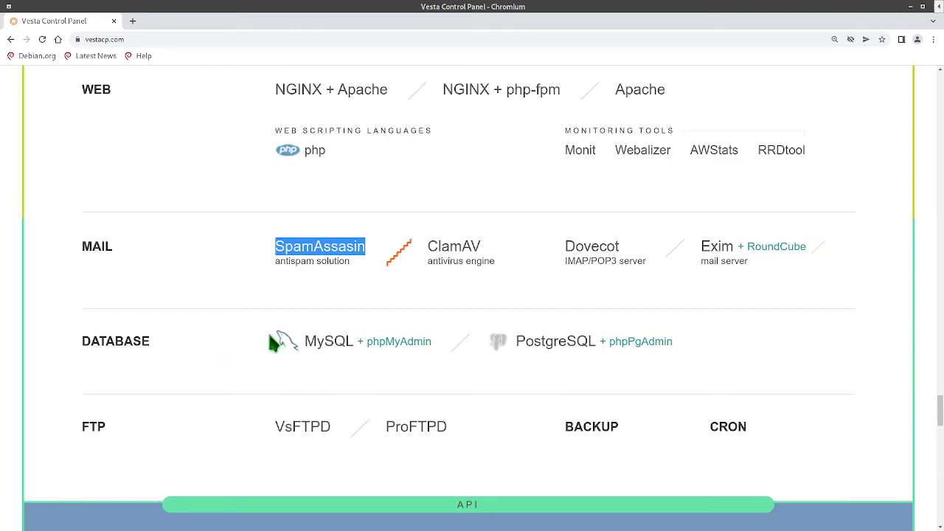
pyautogui.moveTo(439, 345); pyautogui.dragTo(294, 338)
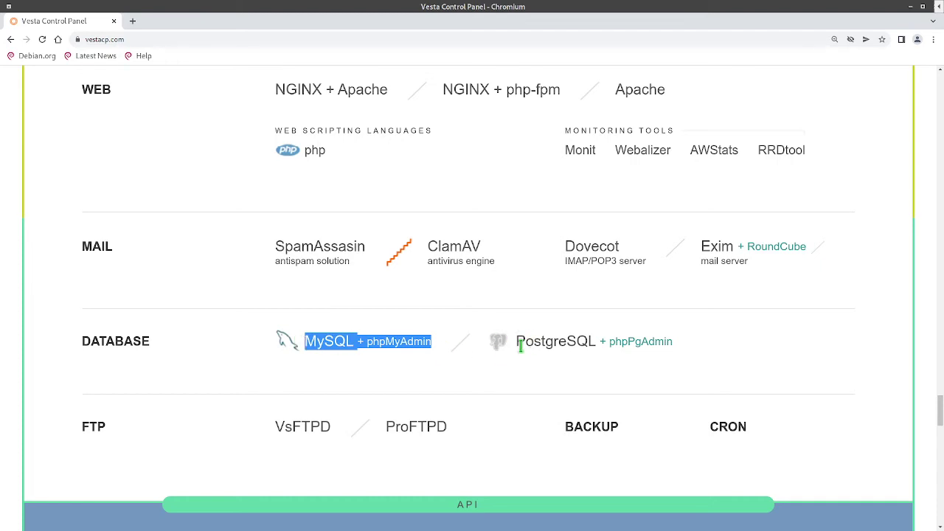
pyautogui.click(436, 345)
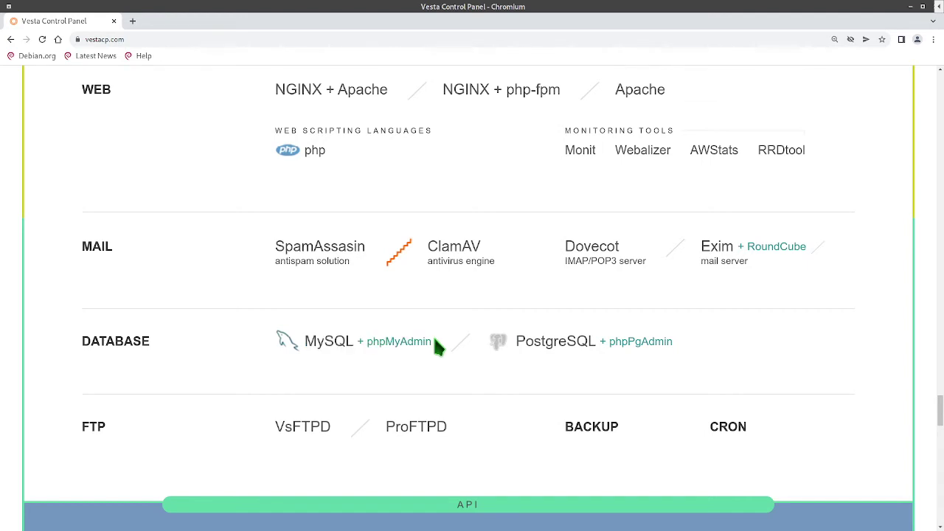
pyautogui.moveTo(430, 341); pyautogui.dragTo(350, 337)
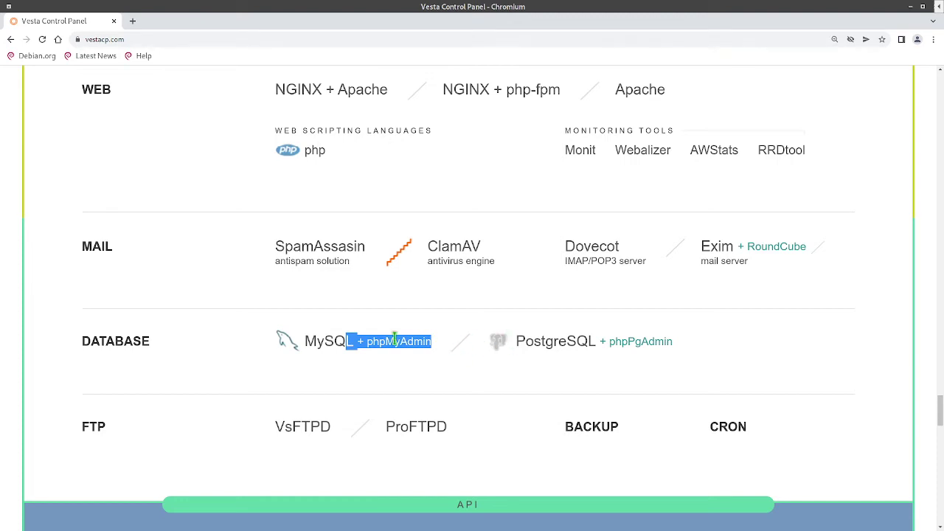
pyautogui.moveTo(673, 343); pyautogui.dragTo(606, 341)
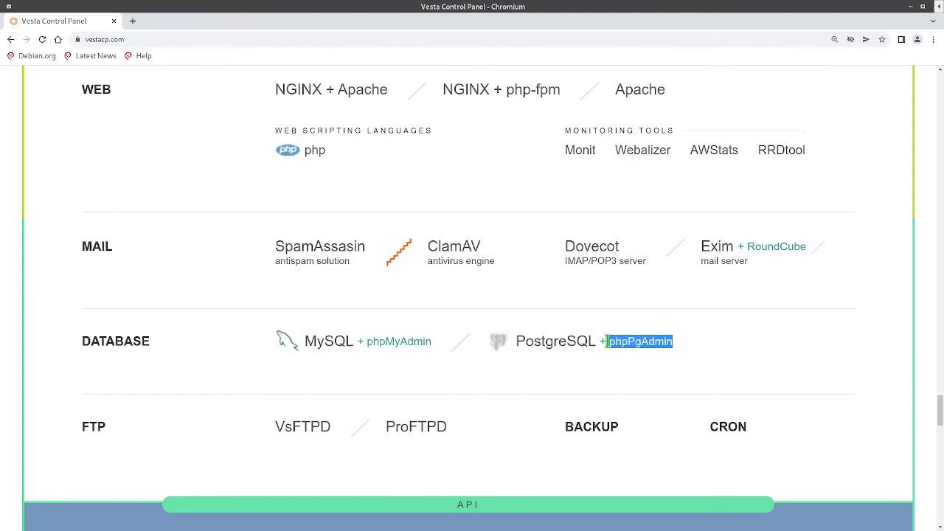
pyautogui.scroll(-2, 443, 389)
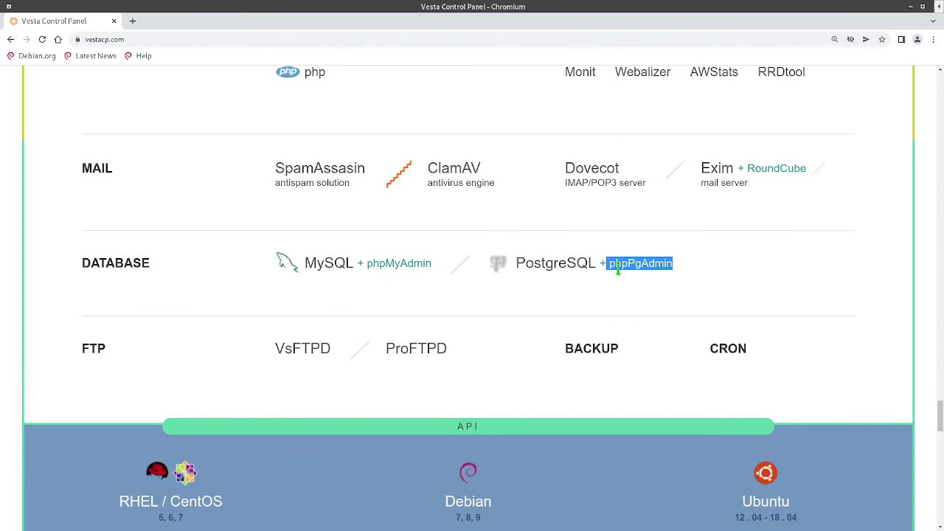
# Highlight ProFTPD, VsFTPD, BACKUP and CRON, then scroll down to the Vesta is FREE section.
pyautogui.scroll(-2, 458, 247)
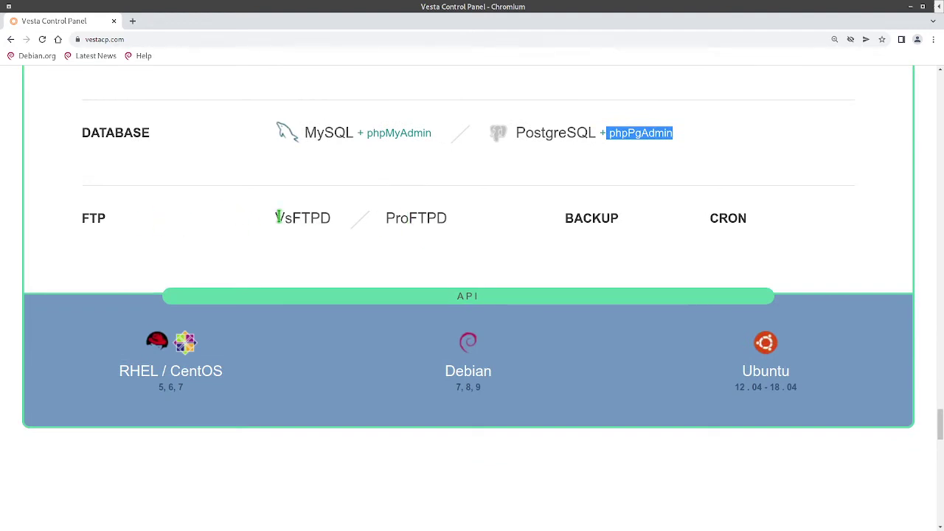
pyautogui.moveTo(276, 217); pyautogui.dragTo(447, 219)
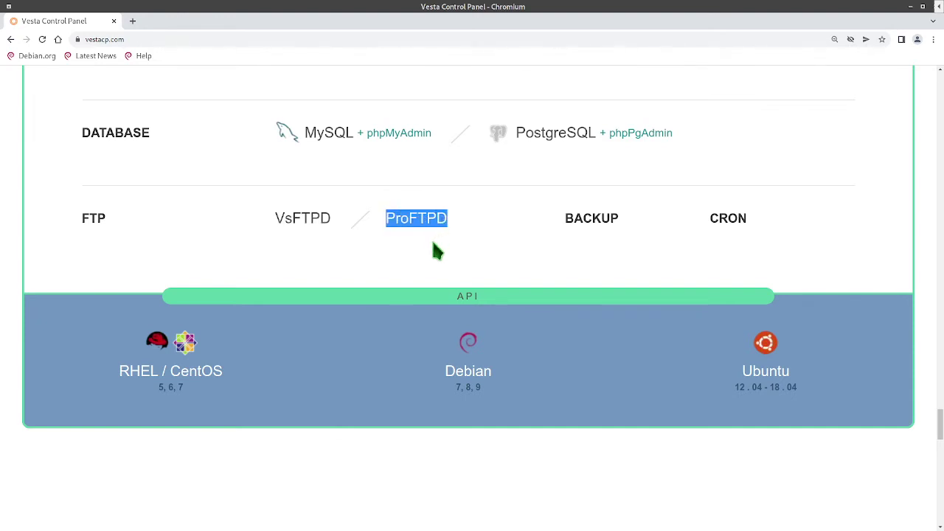
pyautogui.moveTo(275, 218); pyautogui.dragTo(334, 219)
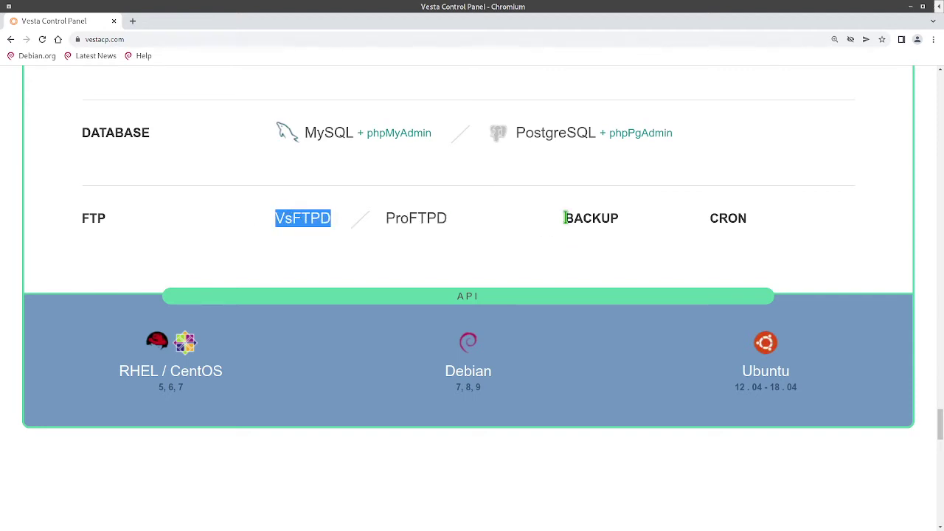
pyautogui.moveTo(601, 217); pyautogui.dragTo(553, 228)
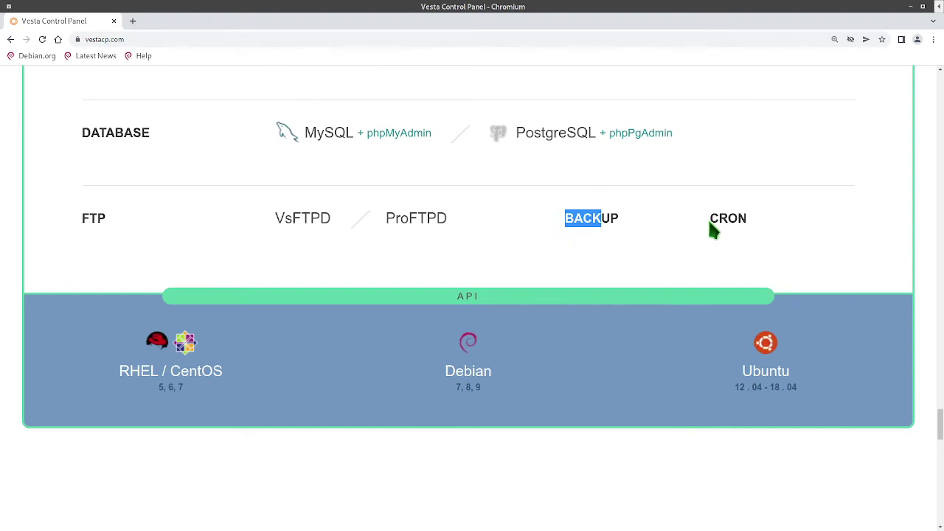
pyautogui.moveTo(718, 220); pyautogui.dragTo(768, 226)
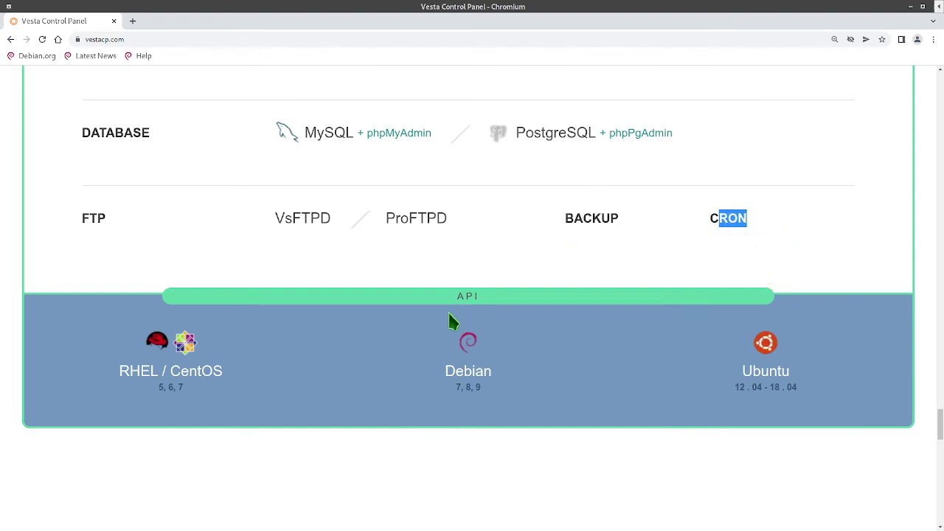
pyautogui.scroll(-3, 362, 354)
pyautogui.scroll(-1, 361, 354)
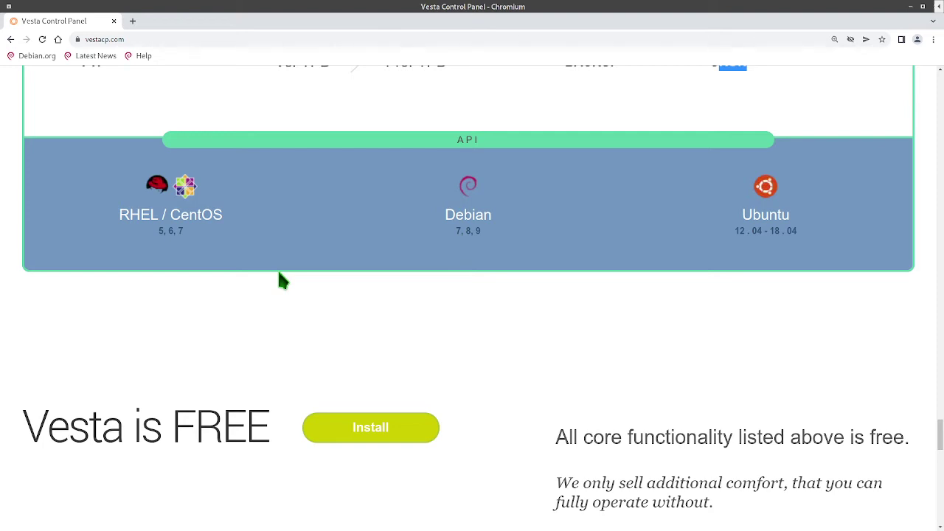
pyautogui.scroll(-1, 278, 273)
pyautogui.scroll(-1, 278, 273)
pyautogui.scroll(-2, 275, 274)
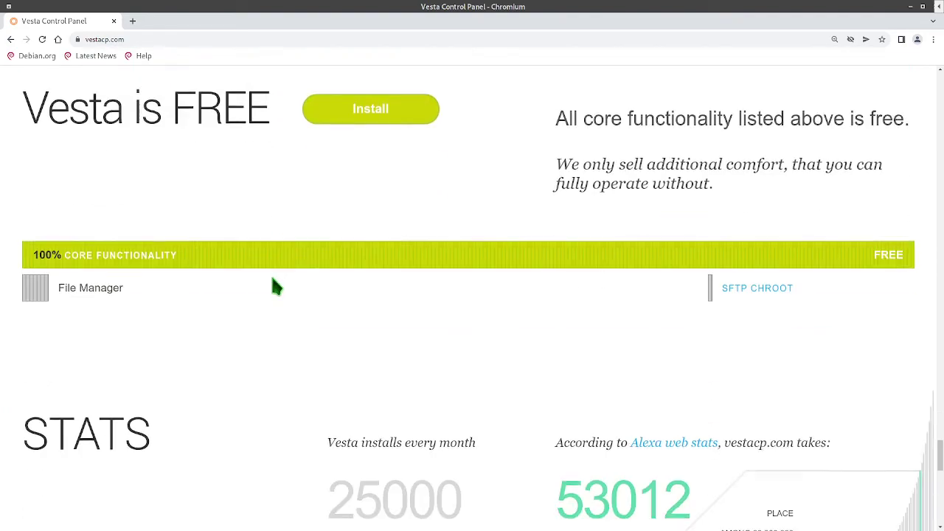
pyautogui.scroll(-3, 270, 277)
pyautogui.scroll(-3, 269, 281)
pyautogui.scroll(-1, 269, 281)
pyautogui.scroll(-2, 269, 281)
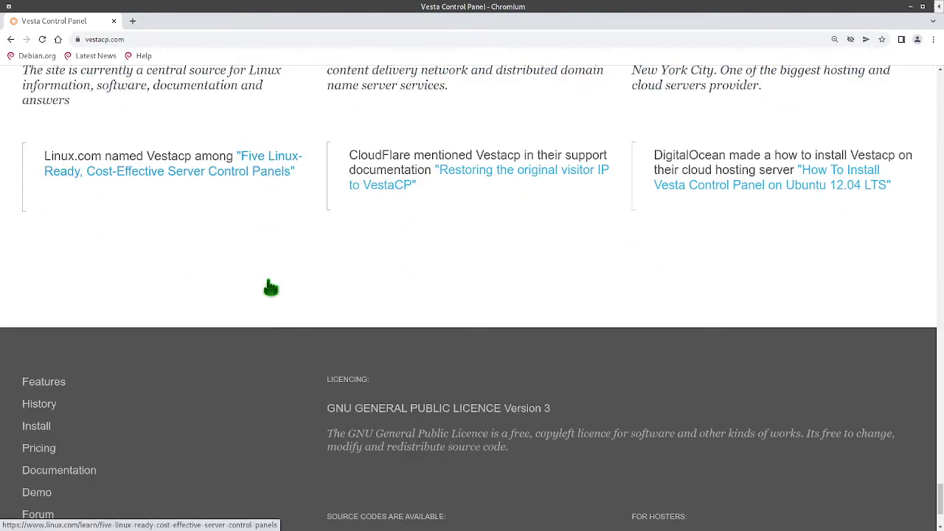
pyautogui.scroll(1, 269, 281)
pyautogui.scroll(1, 269, 284)
pyautogui.moveTo(22, 204); pyautogui.dragTo(233, 230)
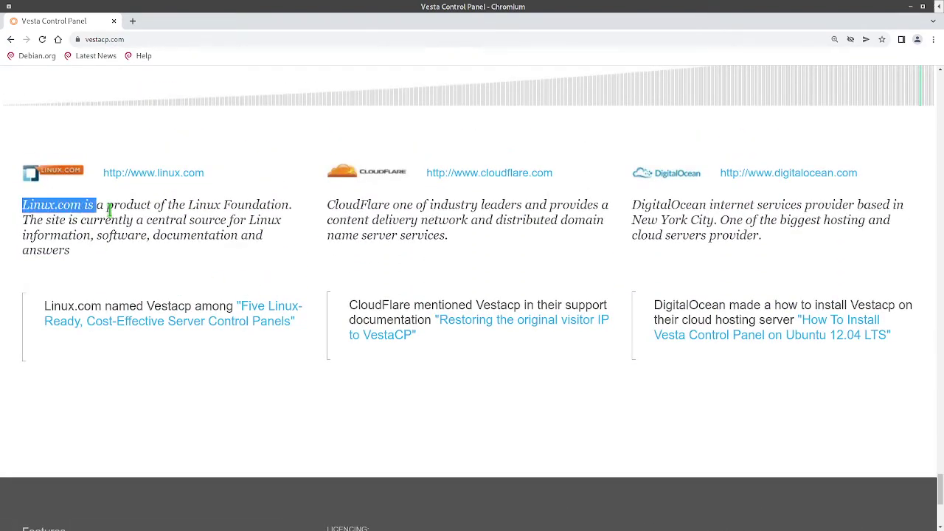
pyautogui.moveTo(399, 221); pyautogui.dragTo(762, 237)
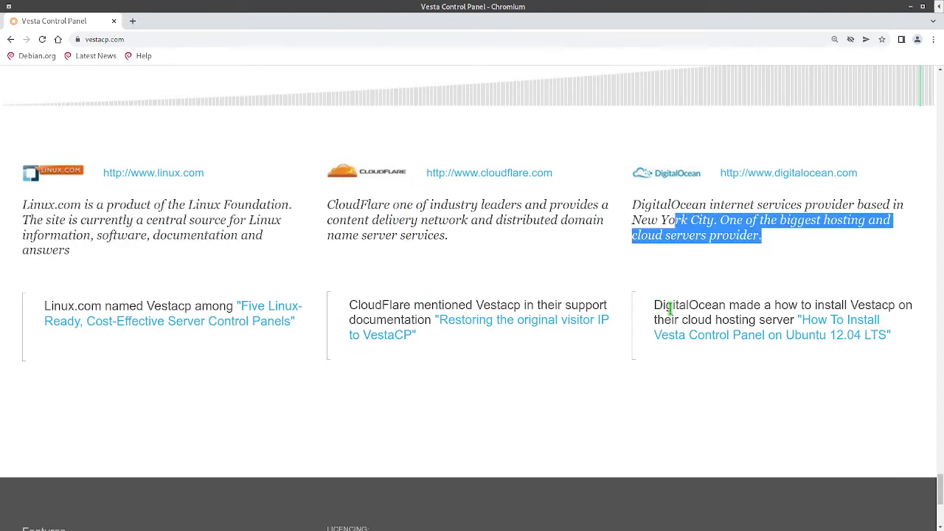
pyautogui.moveTo(671, 305); pyautogui.dragTo(740, 320)
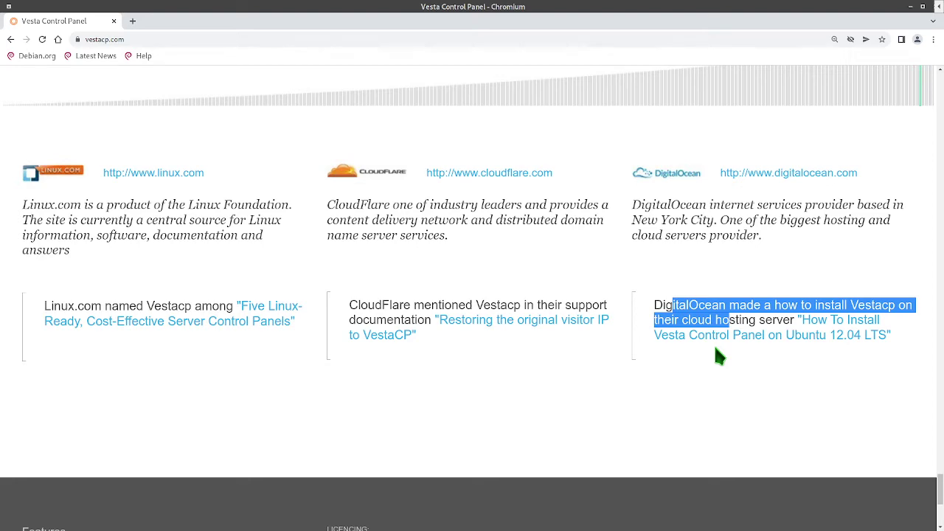
pyautogui.click(726, 377)
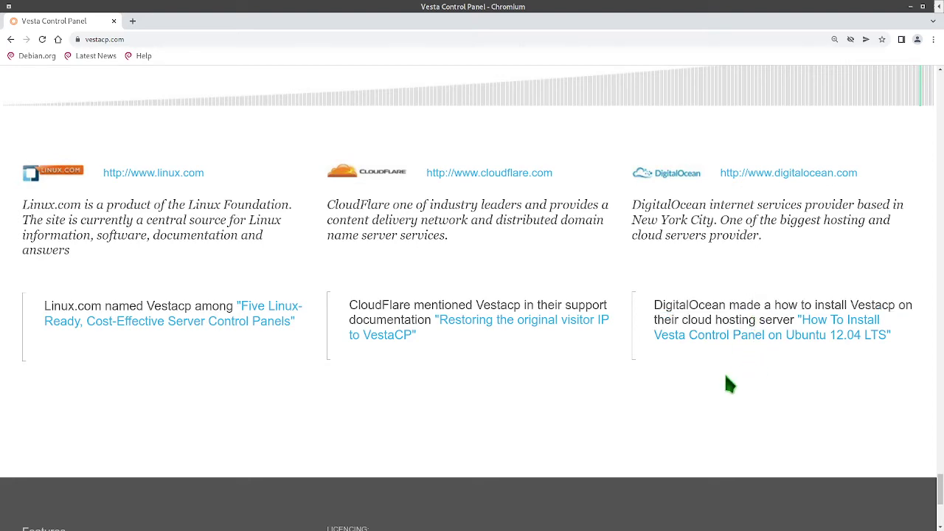
pyautogui.scroll(-5, 725, 383)
pyautogui.scroll(4, 582, 362)
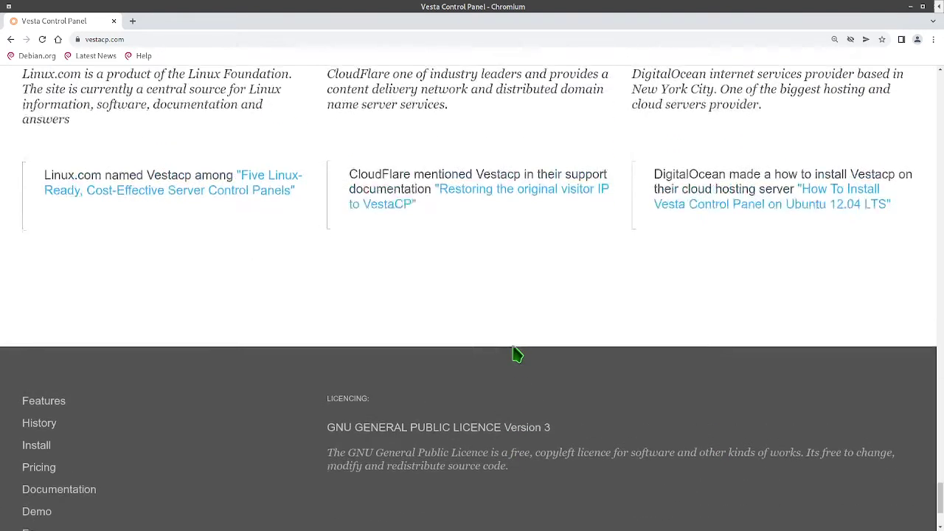
pyautogui.scroll(5, 512, 353)
pyautogui.scroll(3, 314, 299)
pyautogui.scroll(3, 313, 299)
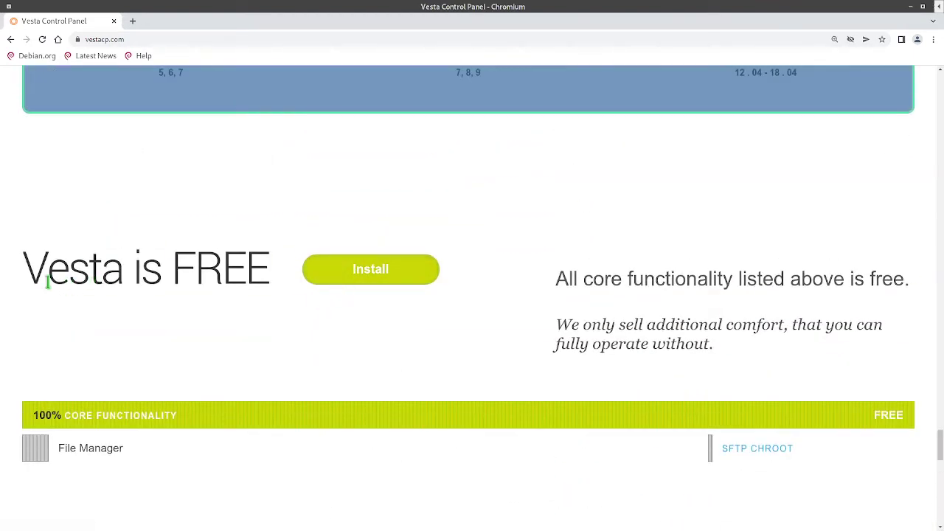
pyautogui.moveTo(24, 263); pyautogui.dragTo(271, 272)
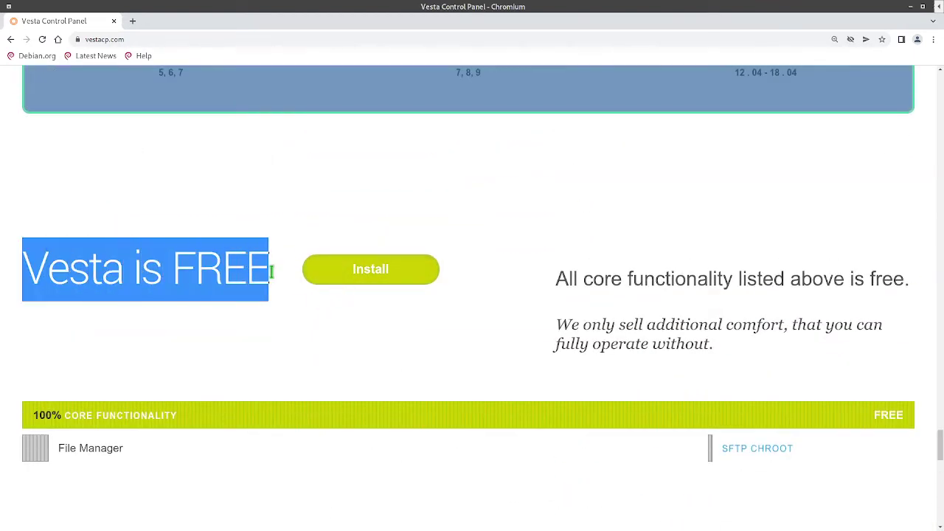
# Go to the Install page and select the minimal system requirements and the ssh connection command.
pyautogui.click(392, 277)
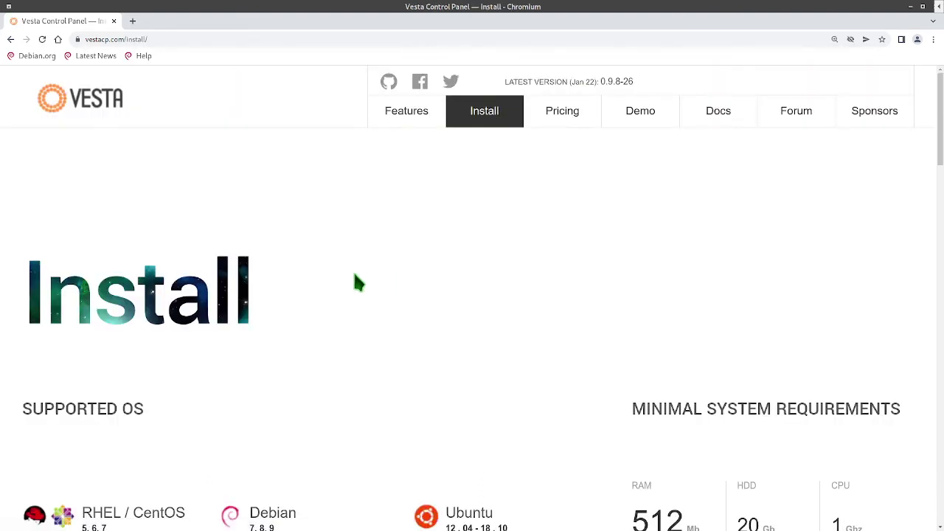
pyautogui.scroll(-5, 248, 320)
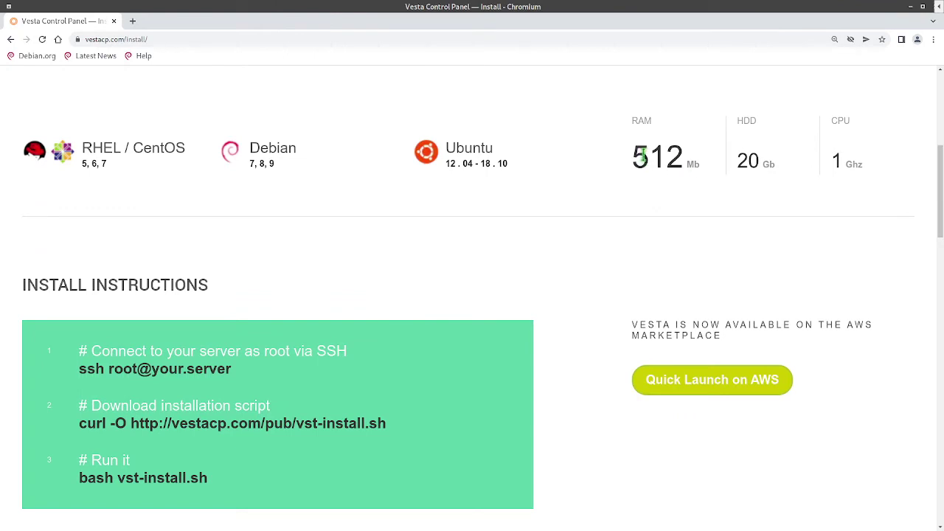
pyautogui.moveTo(630, 158); pyautogui.dragTo(855, 168)
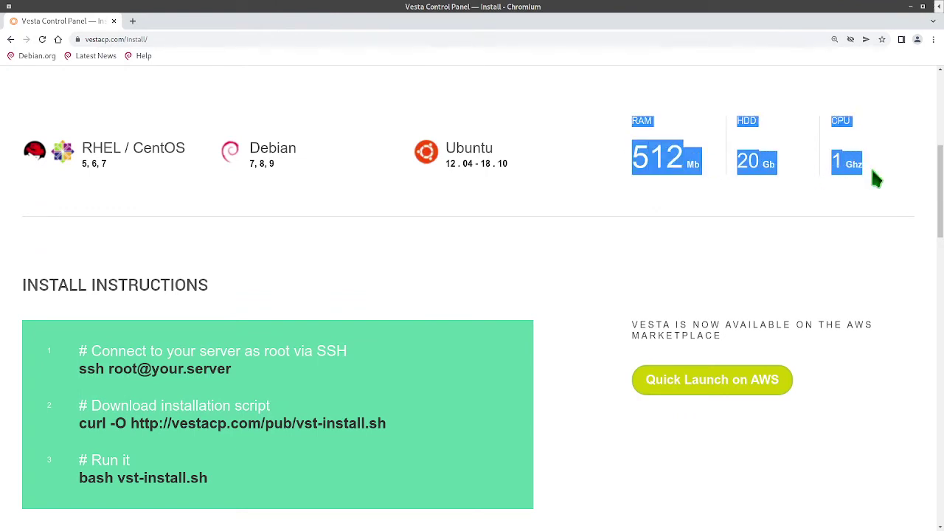
pyautogui.moveTo(486, 147); pyautogui.dragTo(177, 163)
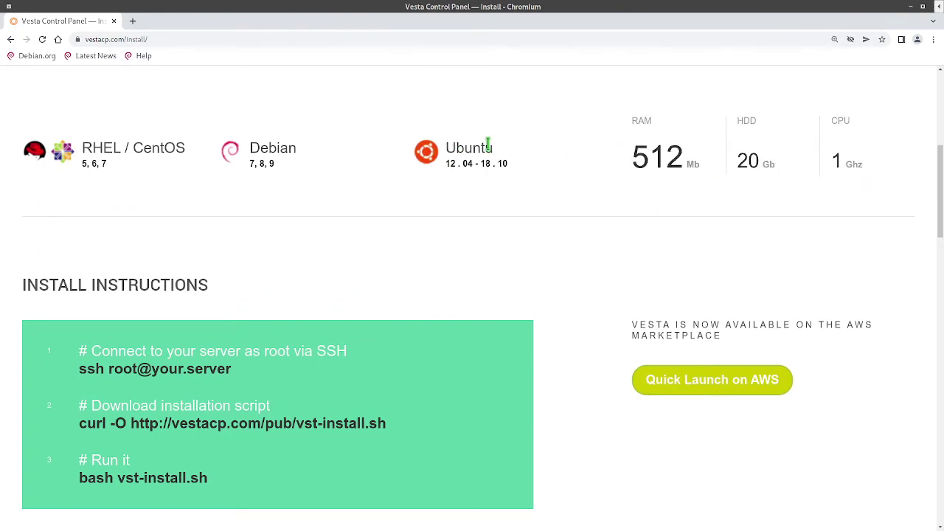
pyautogui.scroll(-1, 110, 260)
pyautogui.scroll(-2, 112, 260)
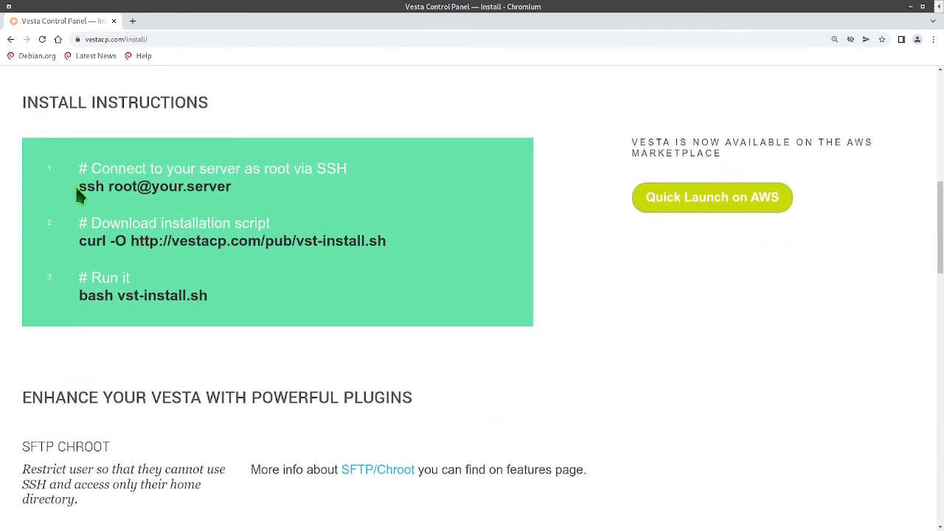
pyautogui.moveTo(76, 188); pyautogui.dragTo(252, 189)
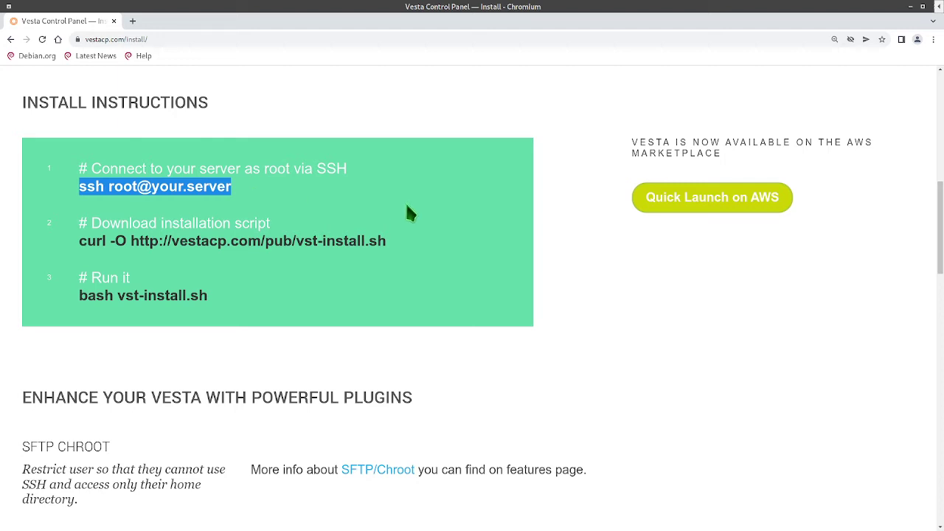
# Scroll down the Install page to the Advanced Install Settings and plugin pricing.
pyautogui.scroll(-2, 405, 221)
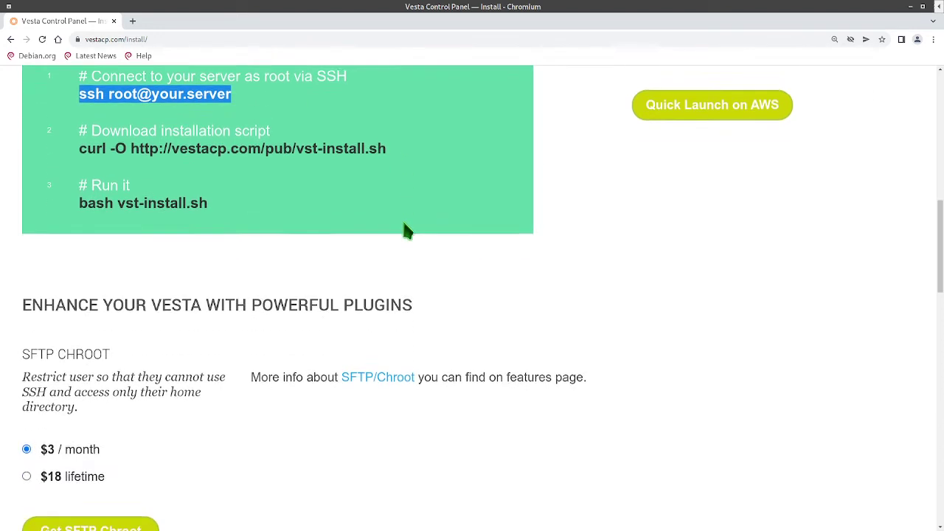
pyautogui.scroll(-2, 244, 251)
pyautogui.scroll(-3, 59, 243)
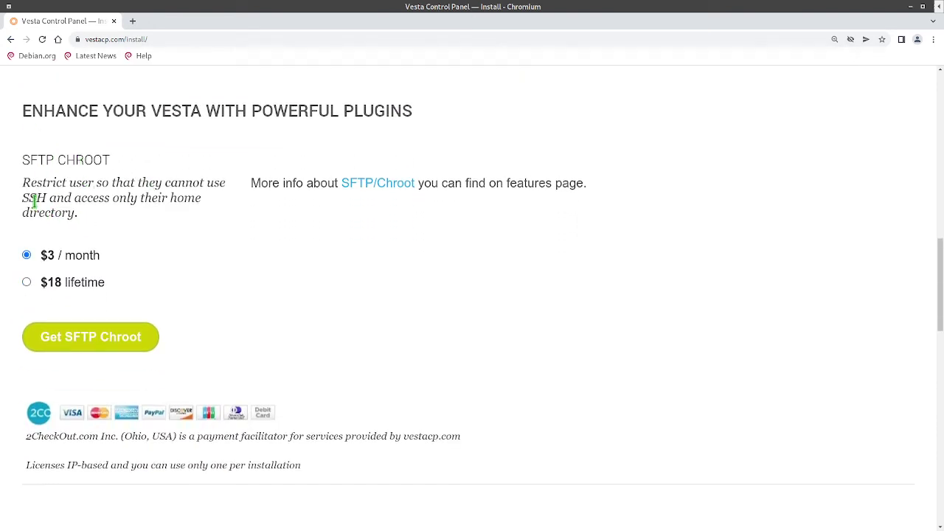
pyautogui.scroll(-2, 41, 206)
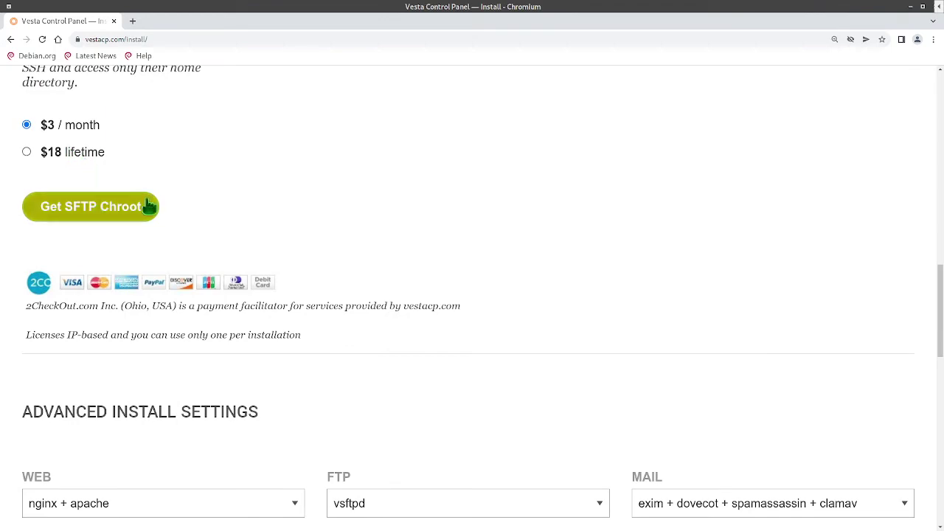
pyautogui.scroll(-1, 162, 210)
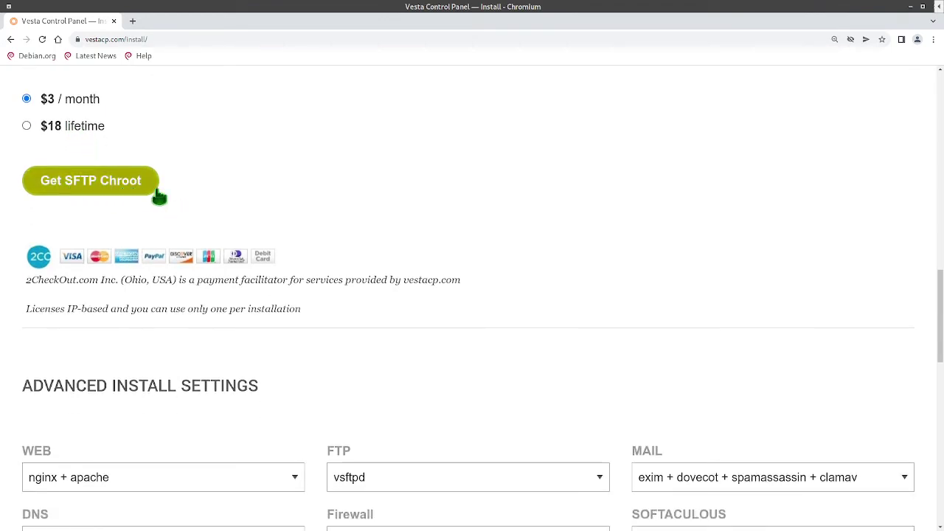
pyautogui.scroll(-1, 255, 194)
pyautogui.scroll(-2, 253, 190)
pyautogui.scroll(1, 253, 190)
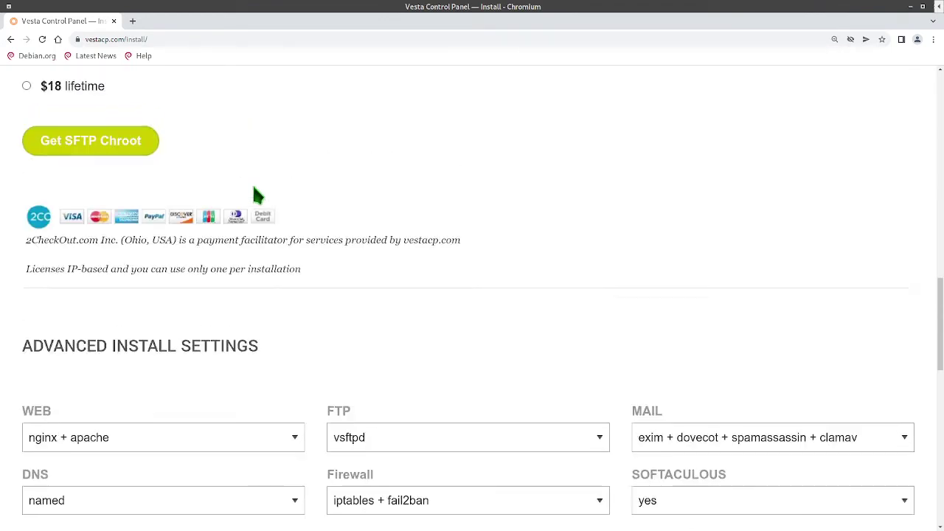
pyautogui.scroll(4, 280, 211)
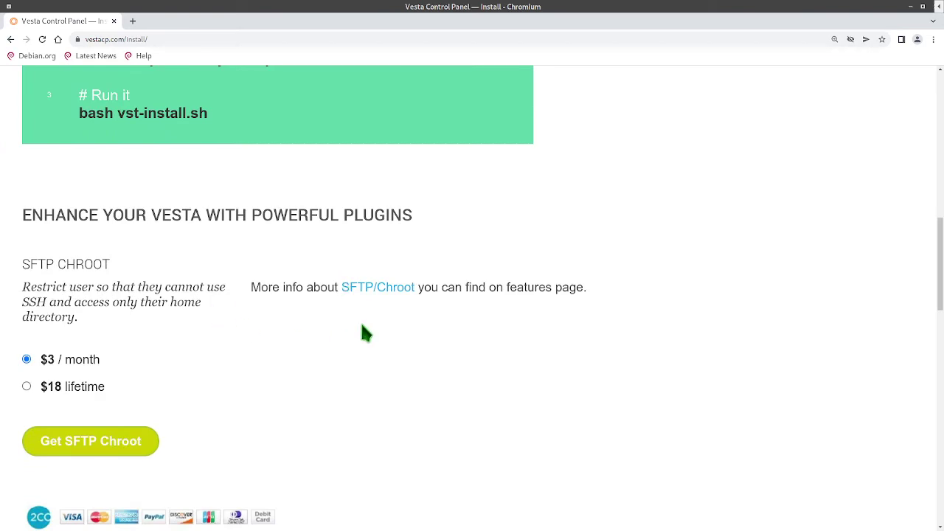
pyautogui.scroll(-3, 362, 331)
pyautogui.scroll(-3, 362, 333)
pyautogui.scroll(-2, 362, 335)
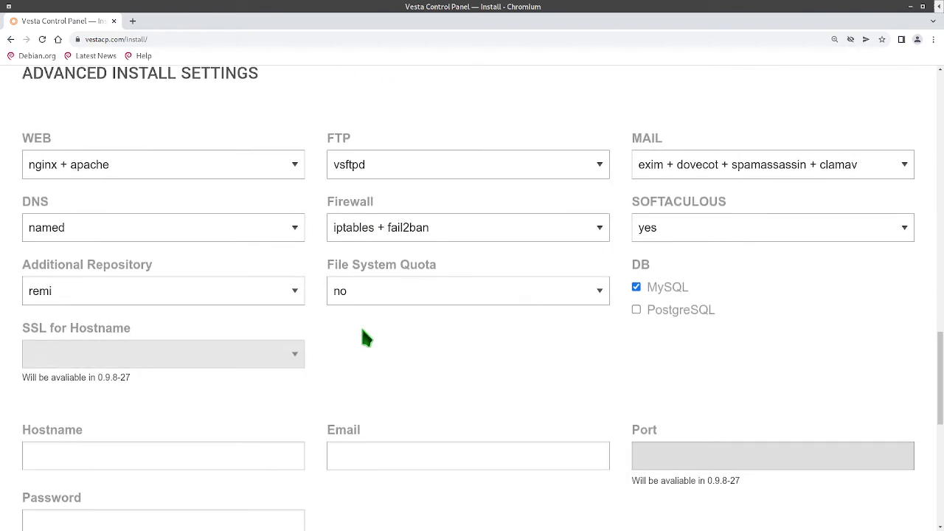
pyautogui.scroll(1, 123, 179)
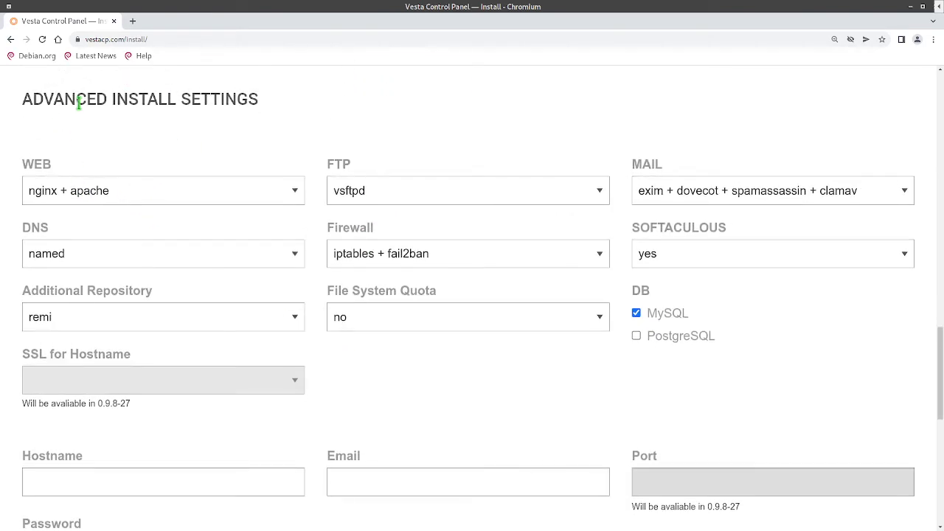
pyautogui.scroll(-2, 200, 189)
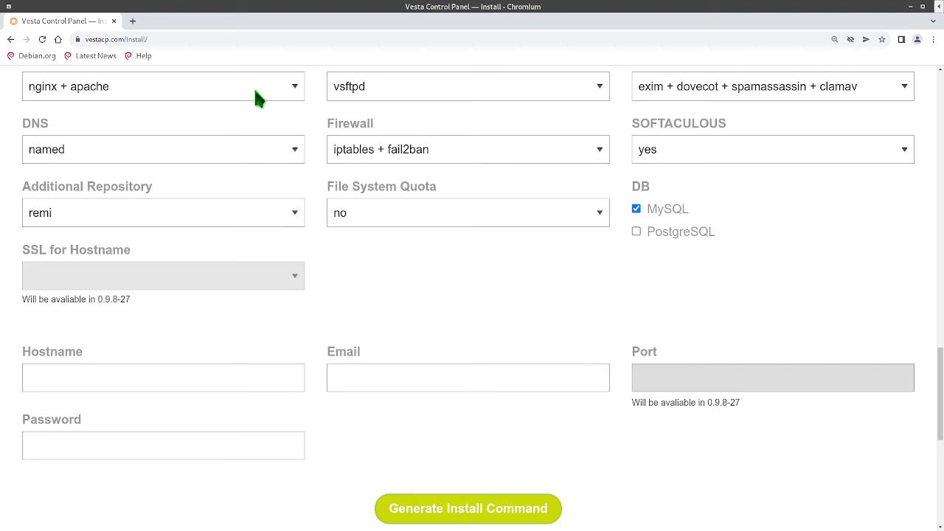
pyautogui.click(253, 92)
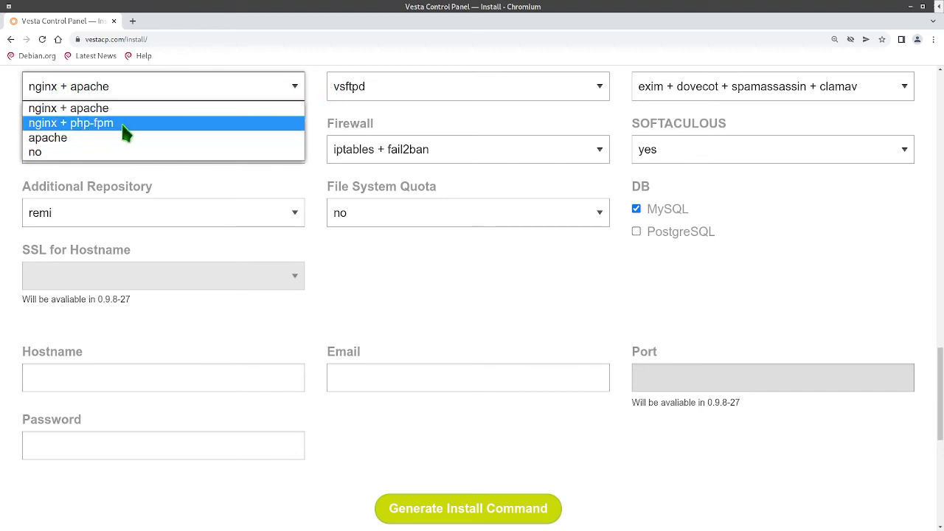
pyautogui.click(379, 111)
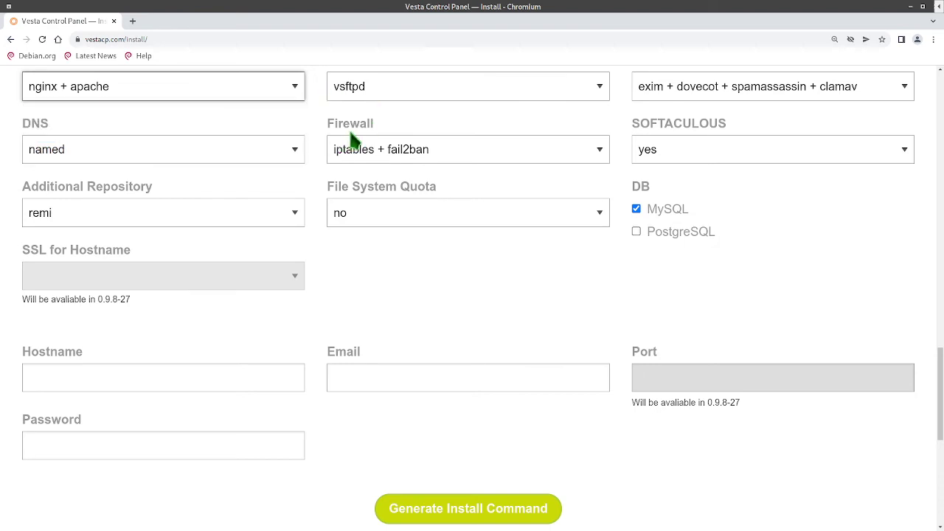
pyautogui.click(398, 90)
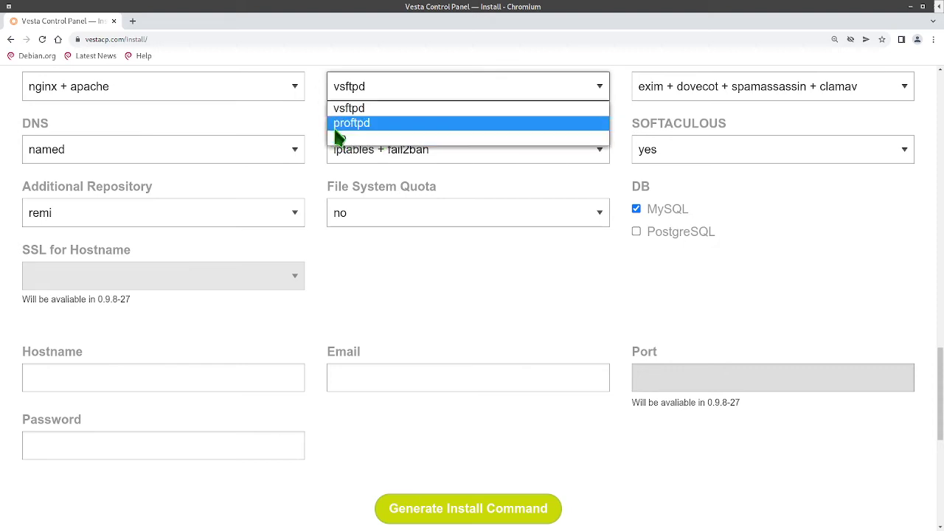
pyautogui.click(310, 115)
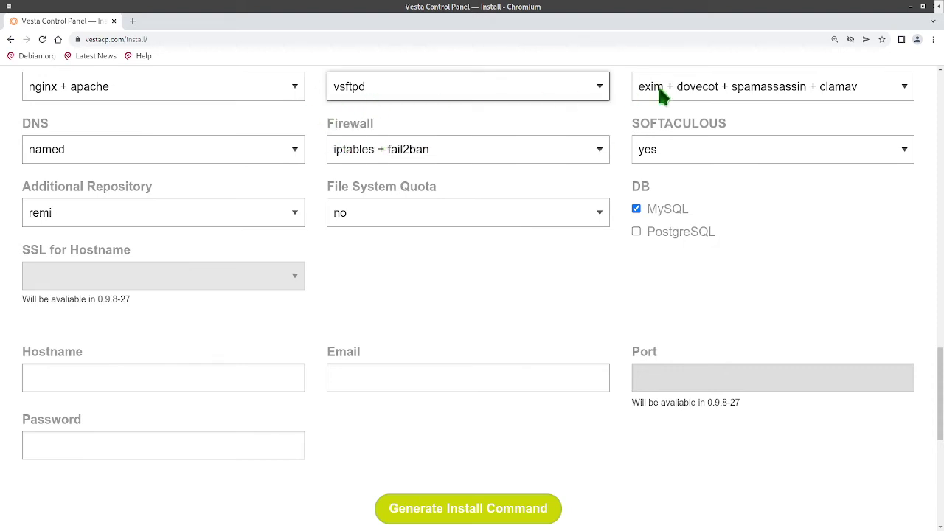
pyautogui.scroll(-2, 383, 231)
pyautogui.scroll(3, 367, 231)
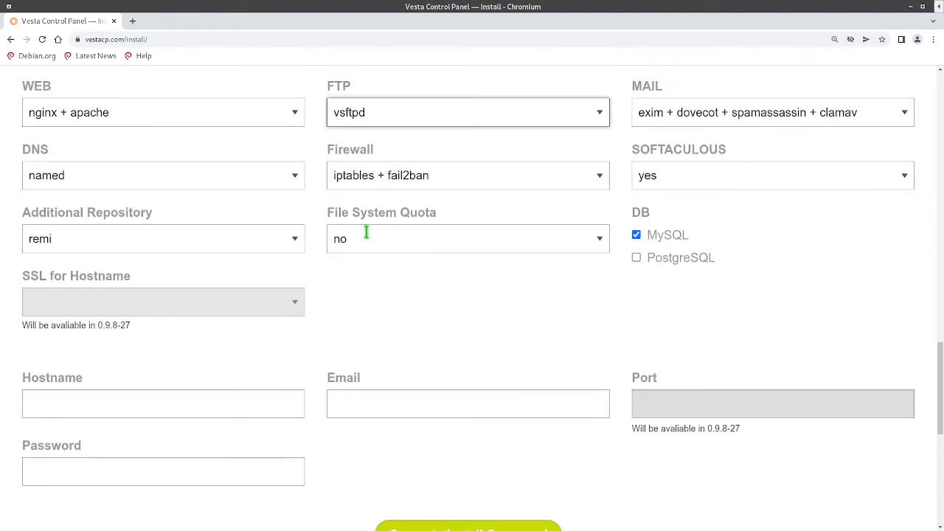
# Change MAIL in Advanced Install Settings to 'exim + dovecot + spamassassin', dropping clamav.
pyautogui.click(669, 118)
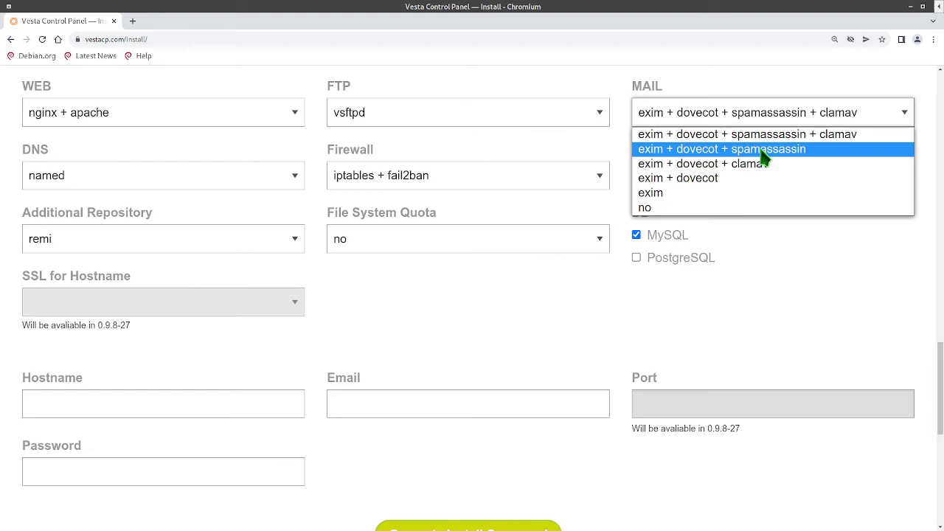
pyautogui.hotkey('alt', 'Tab')
pyautogui.hotkey('alt', 'Tab')
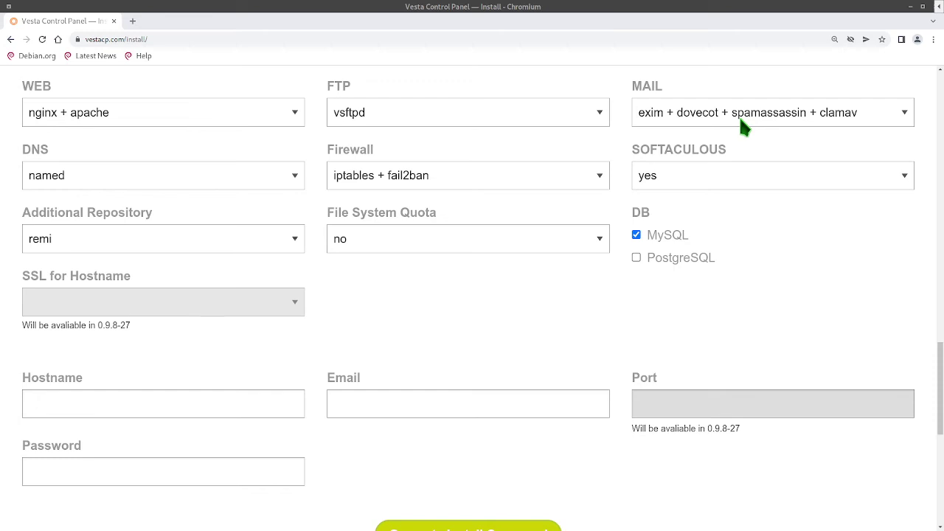
pyautogui.click(738, 116)
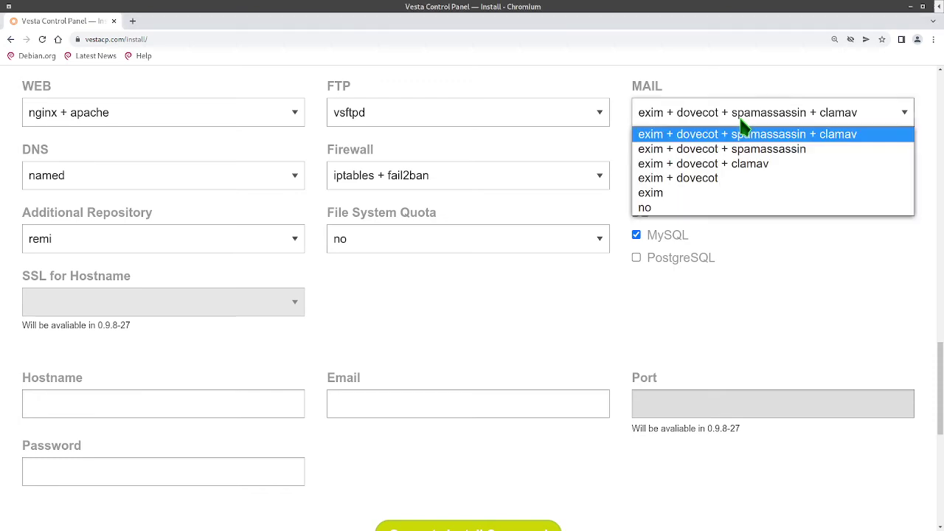
pyautogui.click(759, 154)
pyautogui.click(747, 152)
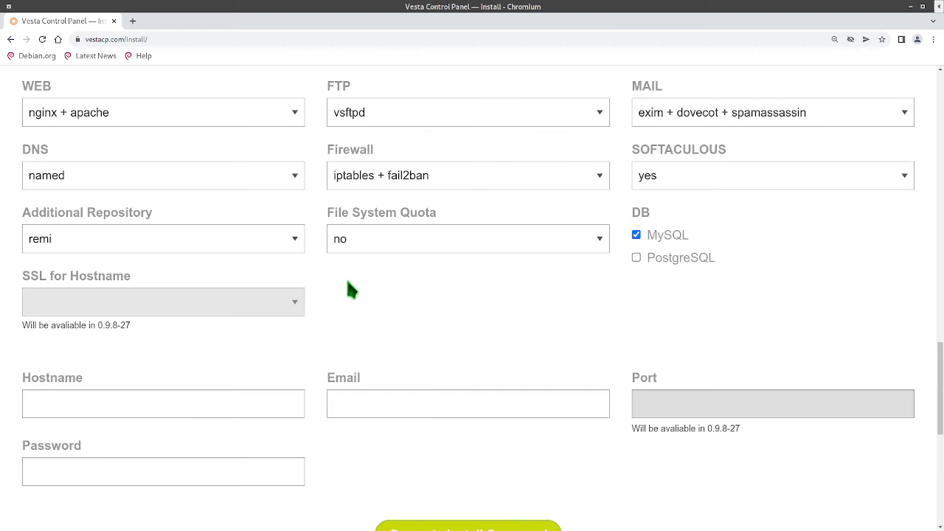
# Confirm named for DNS and iptables + fail2ban for the firewall, then set SOFTACULOUS to no.
pyautogui.click(251, 184)
pyautogui.click(251, 184)
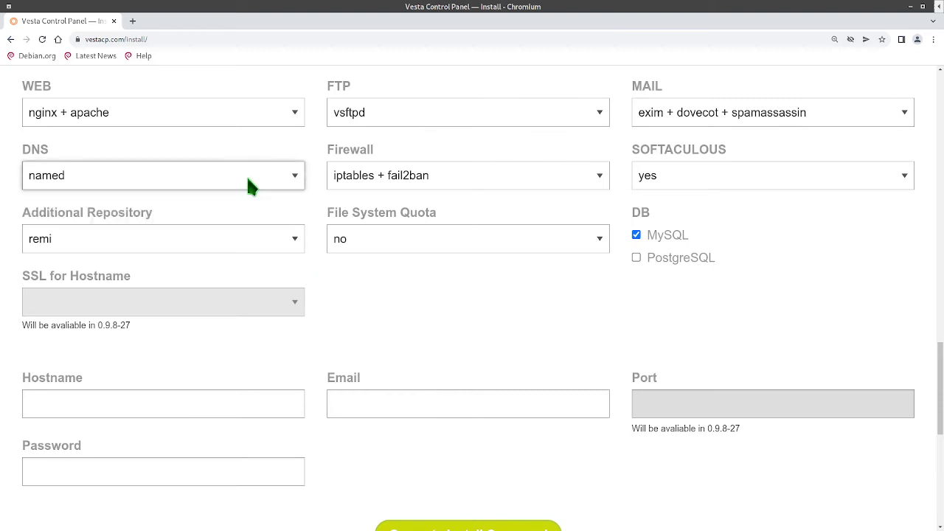
pyautogui.click(190, 188)
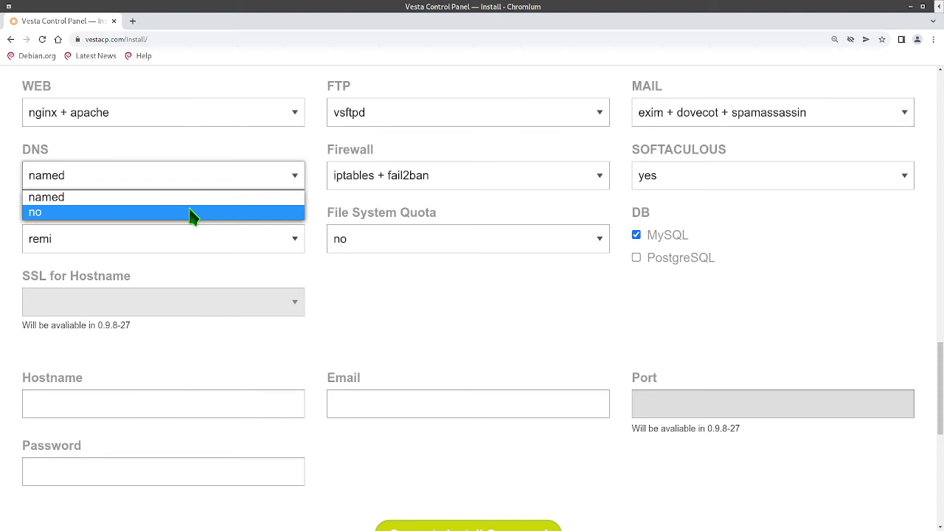
pyautogui.click(311, 168)
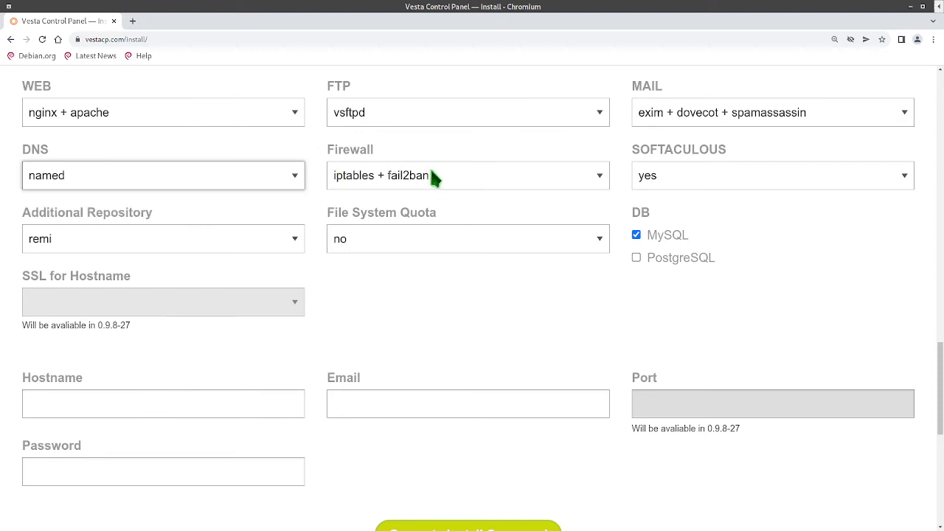
pyautogui.click(456, 177)
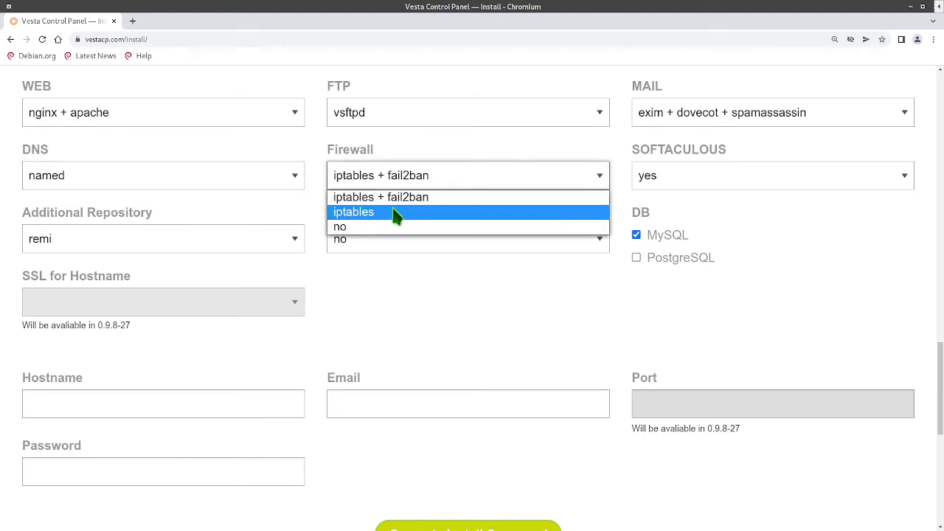
pyautogui.click(442, 198)
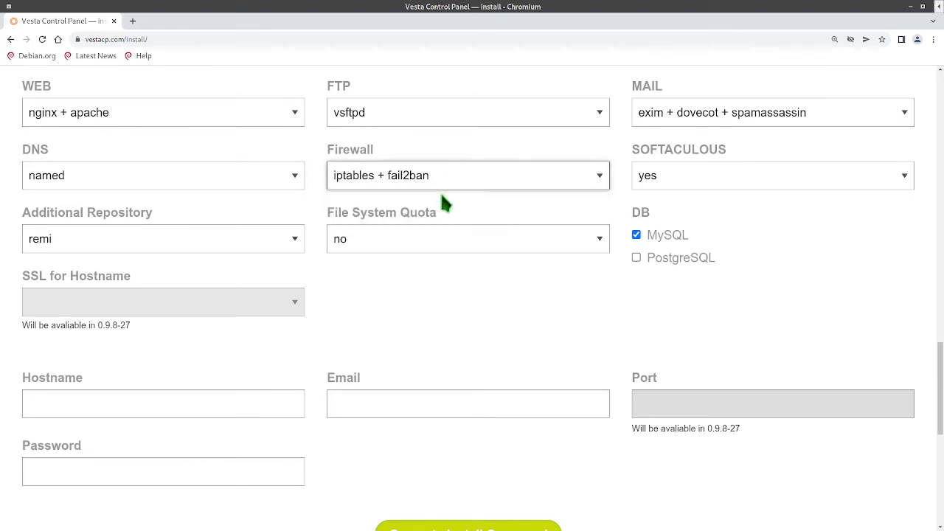
pyautogui.click(700, 180)
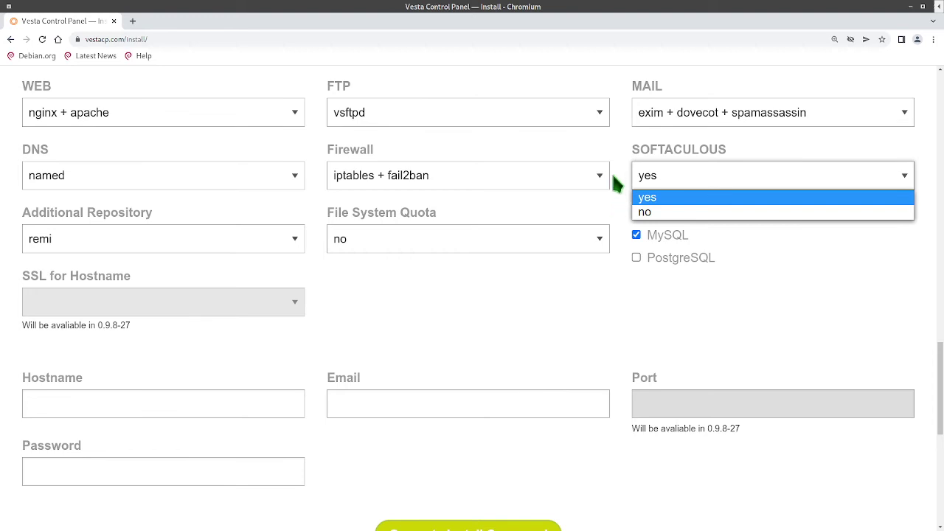
pyautogui.click(646, 213)
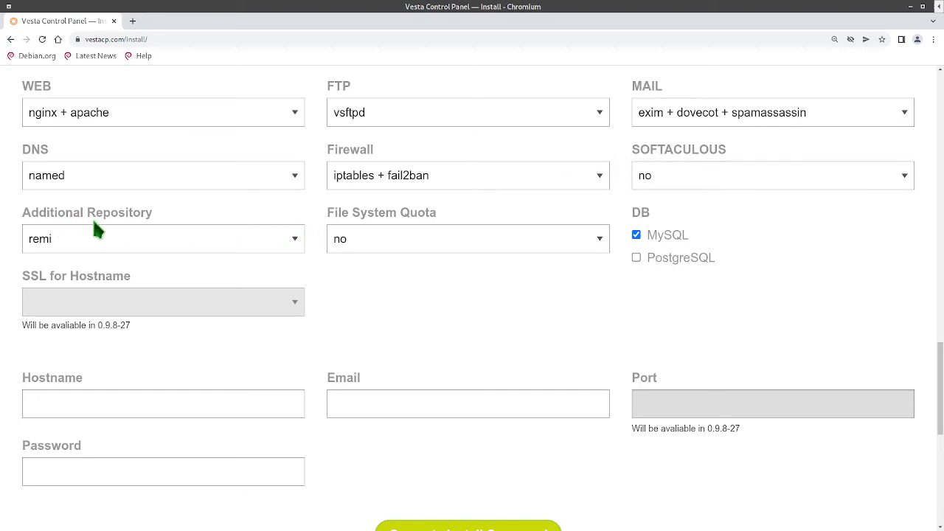
# Keep the additional repository as remi and set File System Quota to yes.
pyautogui.click(87, 243)
pyautogui.click(61, 248)
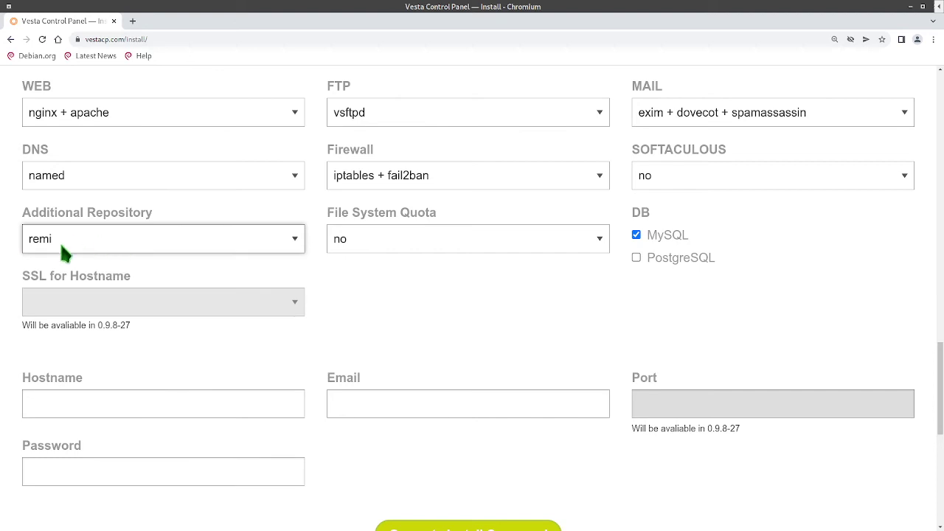
pyautogui.click(419, 241)
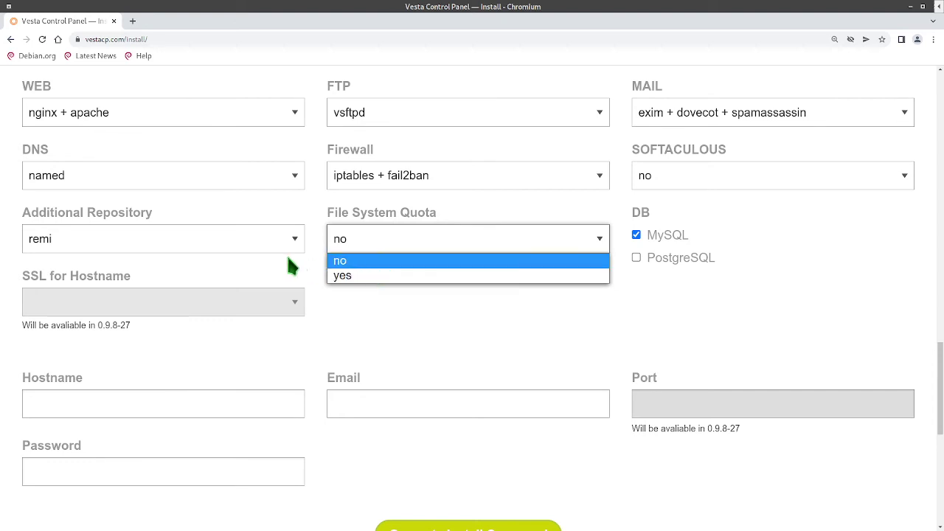
pyautogui.click(361, 278)
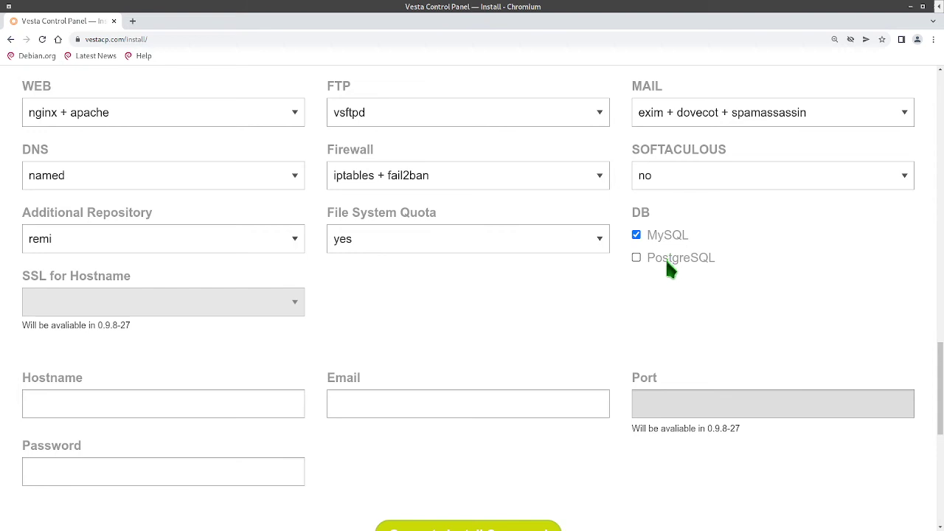
pyautogui.scroll(-4, 284, 348)
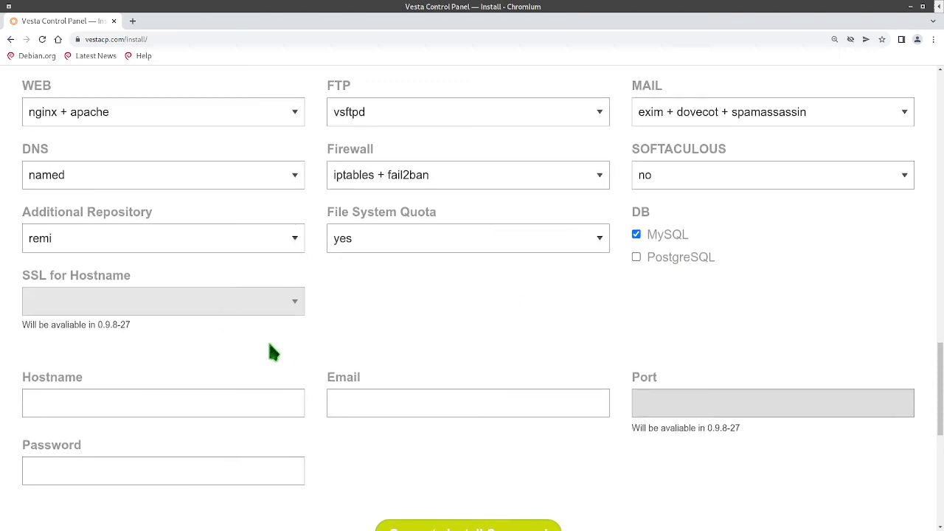
# Enter the hostname vestacp.dominio.com, correcting the mistyped separator.
pyautogui.click(221, 241)
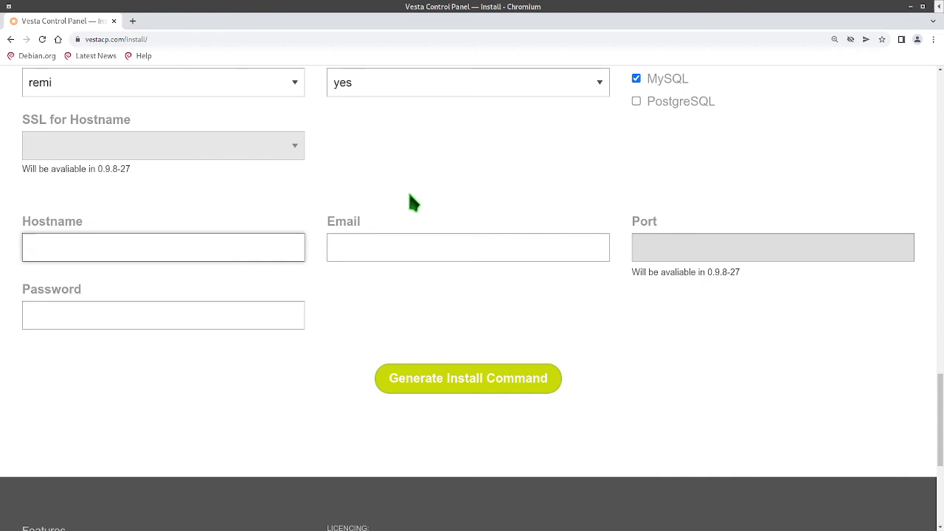
pyautogui.write('vestacp')
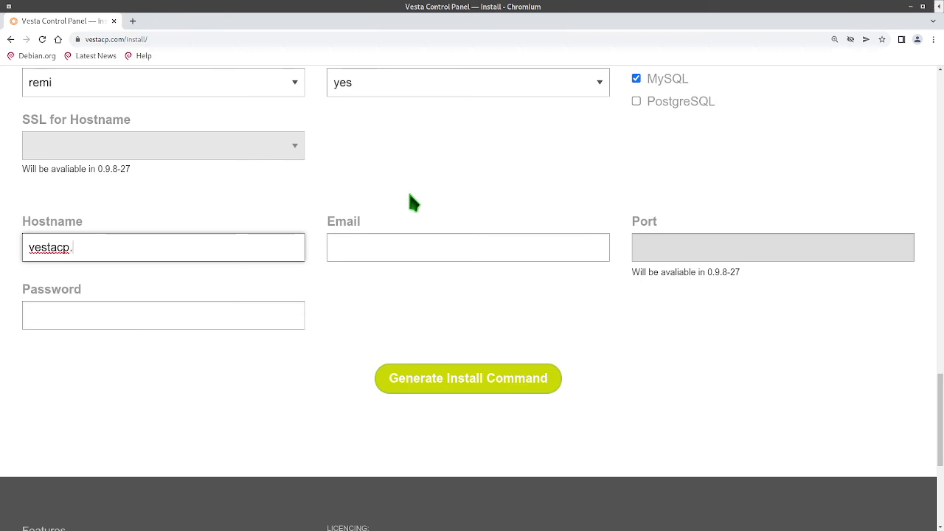
pyautogui.write('.dominio,')
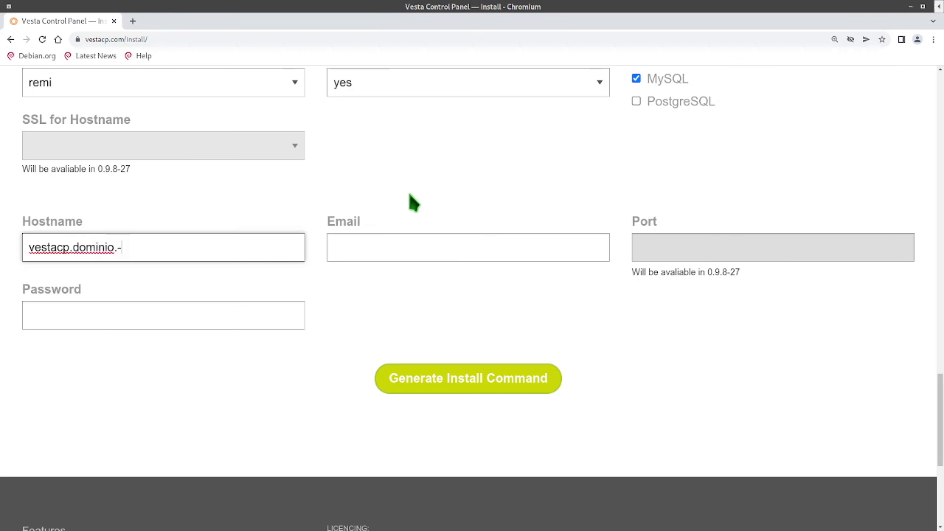
pyautogui.write('co')
pyautogui.press('BackSpace')
pyautogui.press('BackSpace')
pyautogui.press('BackSpace')
pyautogui.write('.com')
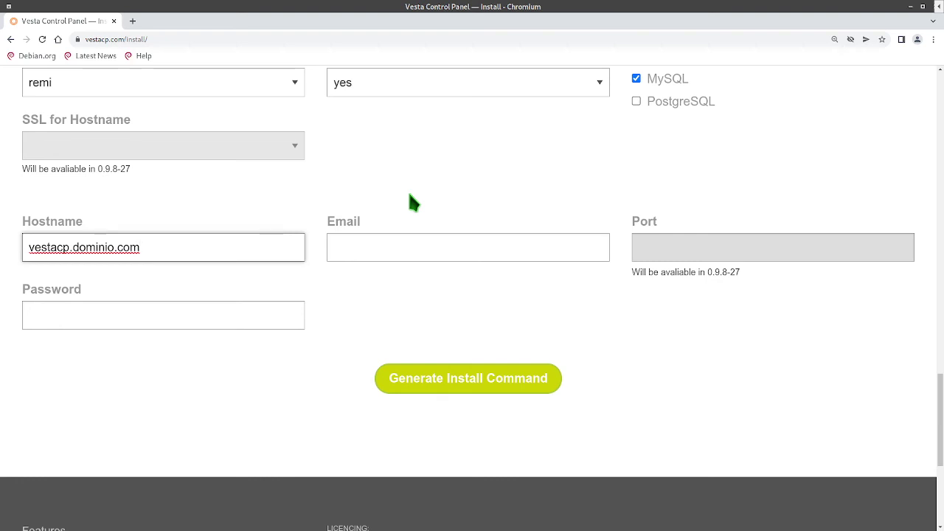
# Fill in the admin e-mail address, fixing its misspelled ending.
pyautogui.press('Tab')
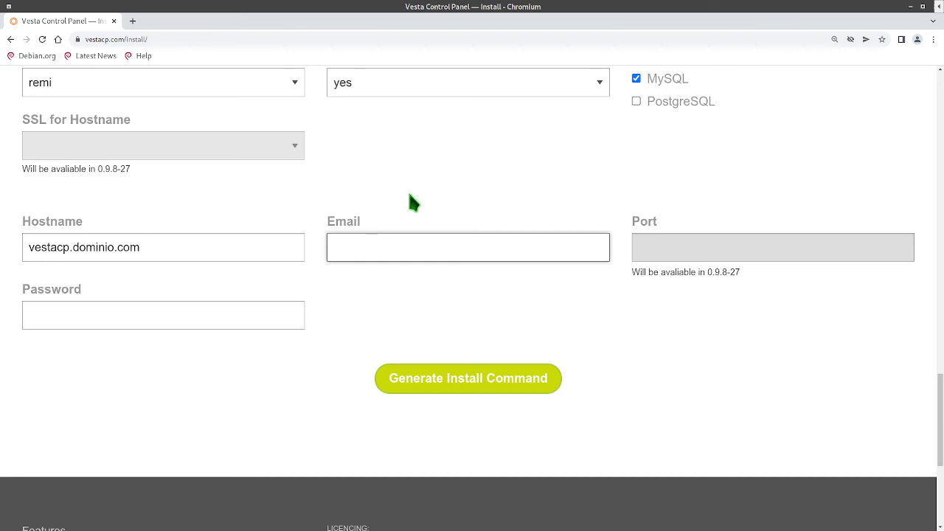
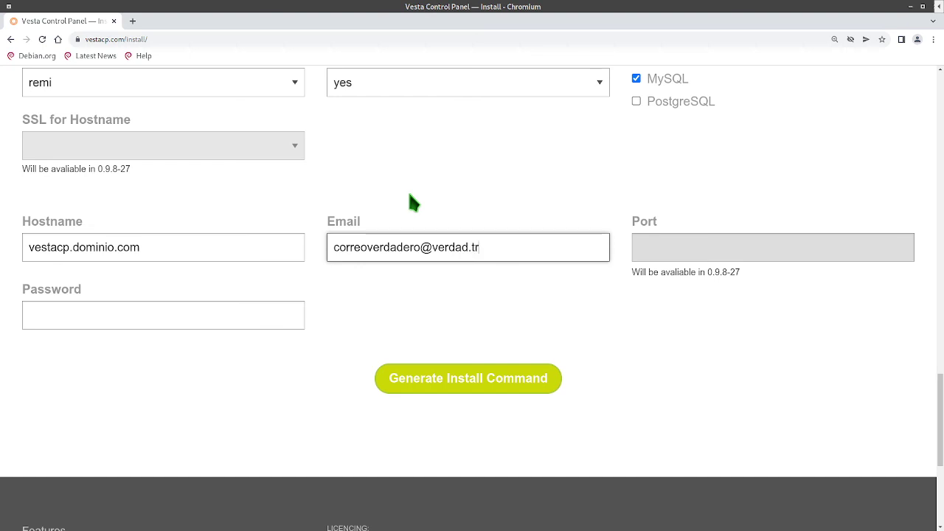
pyautogui.press('Tab')
pyautogui.hotkey('shift', 'Tab')
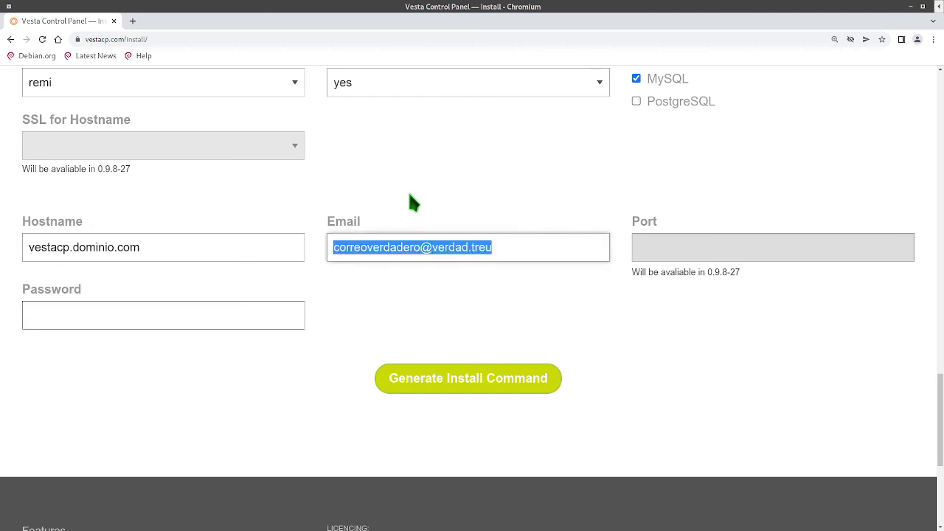
pyautogui.press('End')
pyautogui.press('BackSpace')
pyautogui.press('BackSpace')
pyautogui.write('ue')
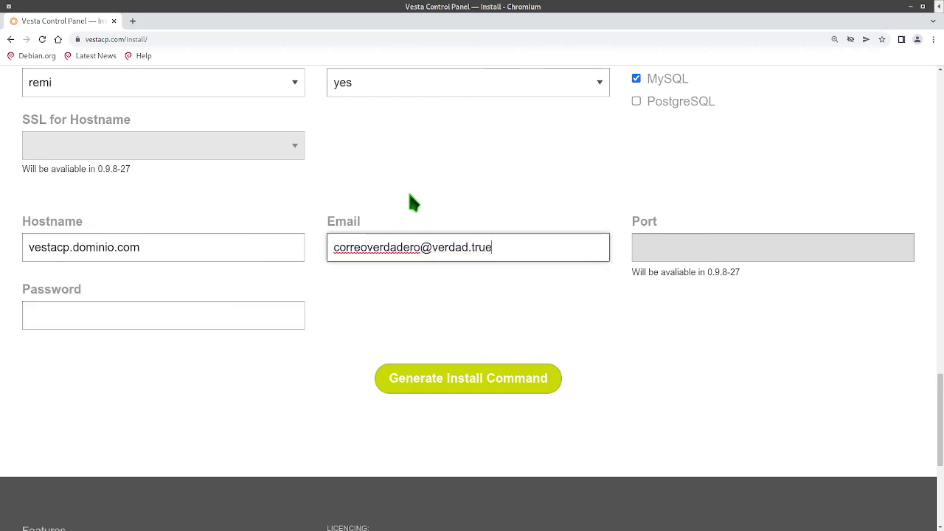
pyautogui.press('Tab')
pyautogui.click(712, 247)
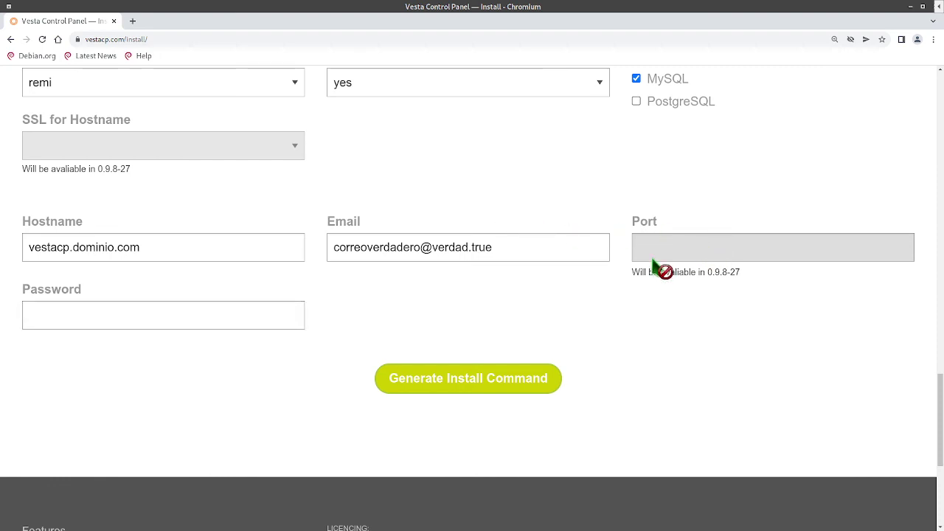
# Type the admin password, retyping it after a wrong start.
pyautogui.click(268, 317)
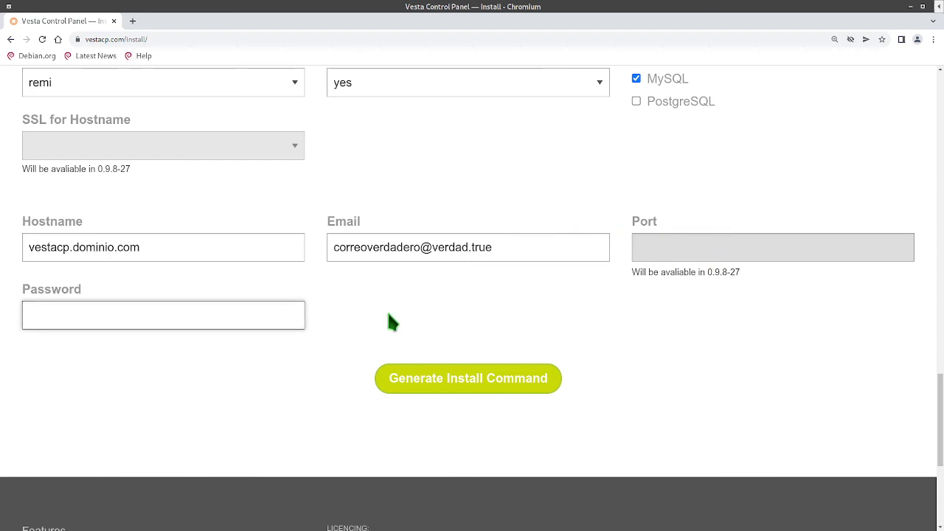
pyautogui.press('BackSpace')
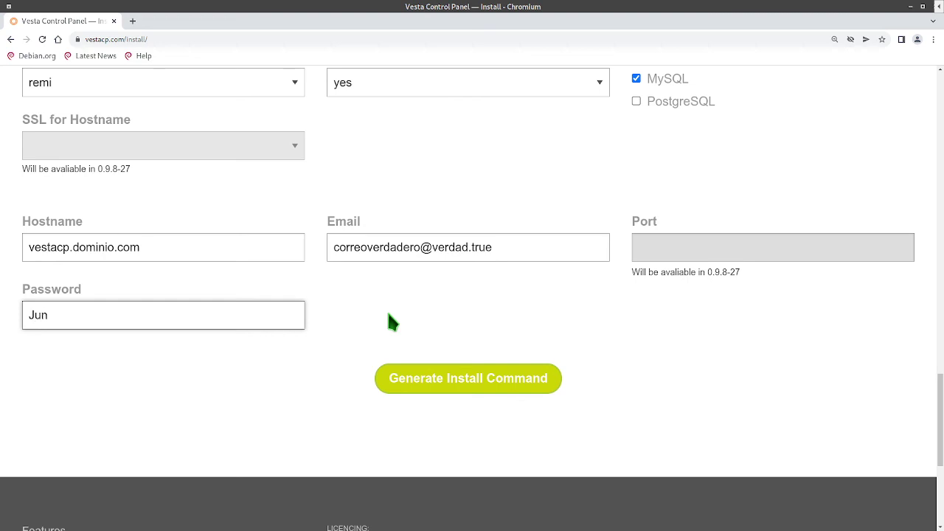
pyautogui.press('BackSpace')
pyautogui.press('BackSpace')
pyautogui.press('BackSpace')
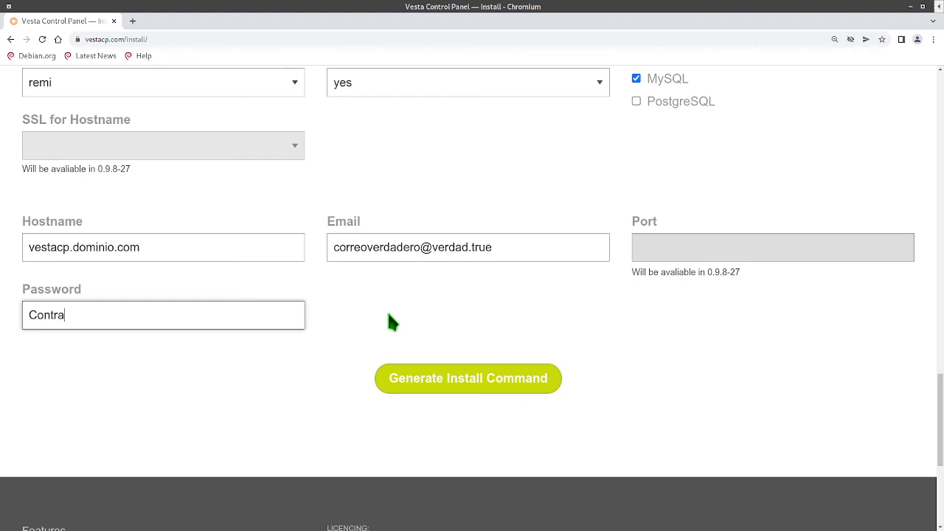
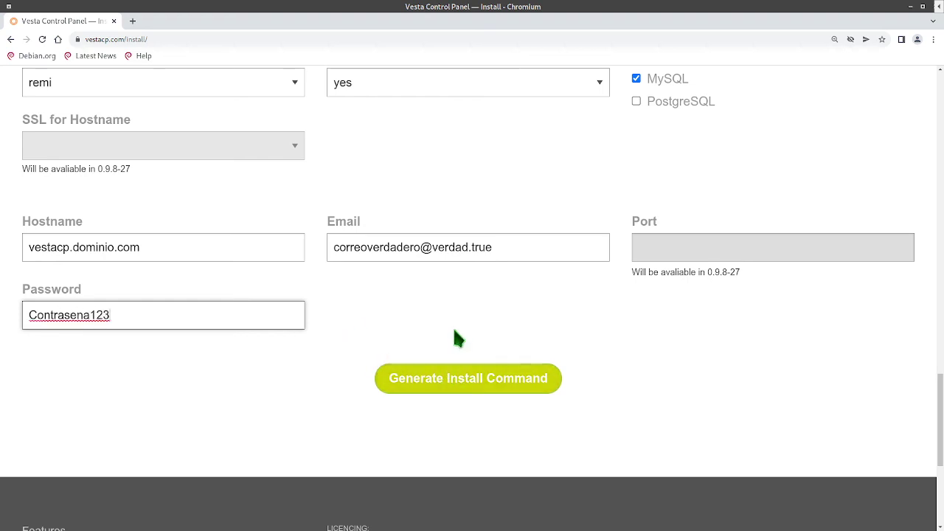
# Generate the install command and select the ssh connection line.
pyautogui.click(443, 385)
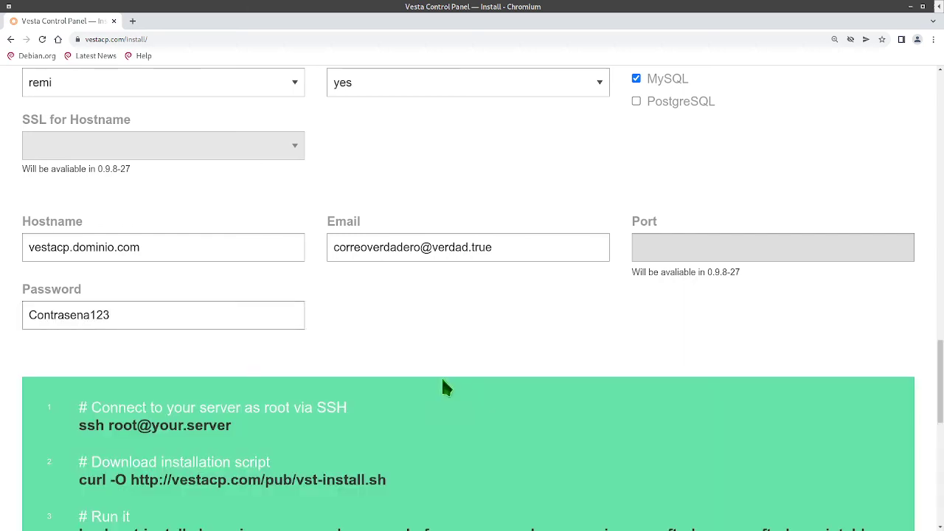
pyautogui.scroll(-5, 295, 295)
pyautogui.scroll(1, 46, 246)
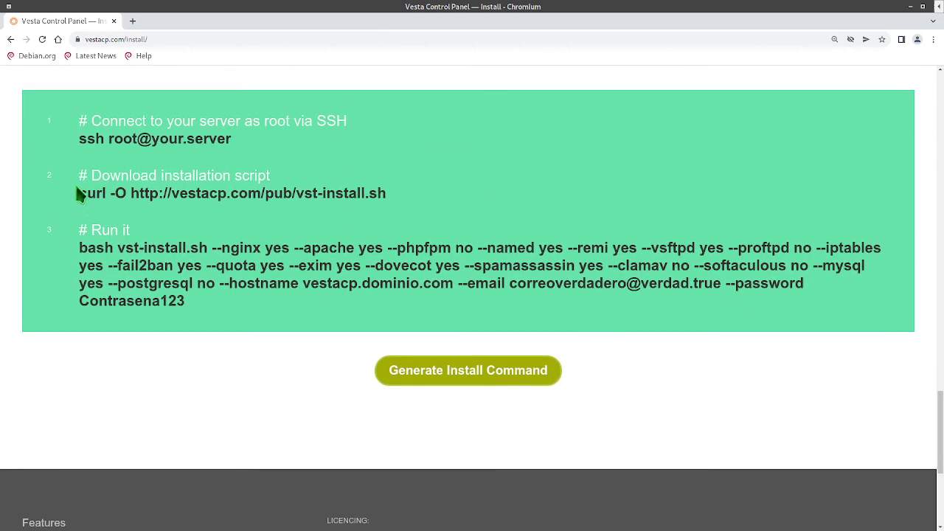
pyautogui.moveTo(79, 138); pyautogui.dragTo(233, 146)
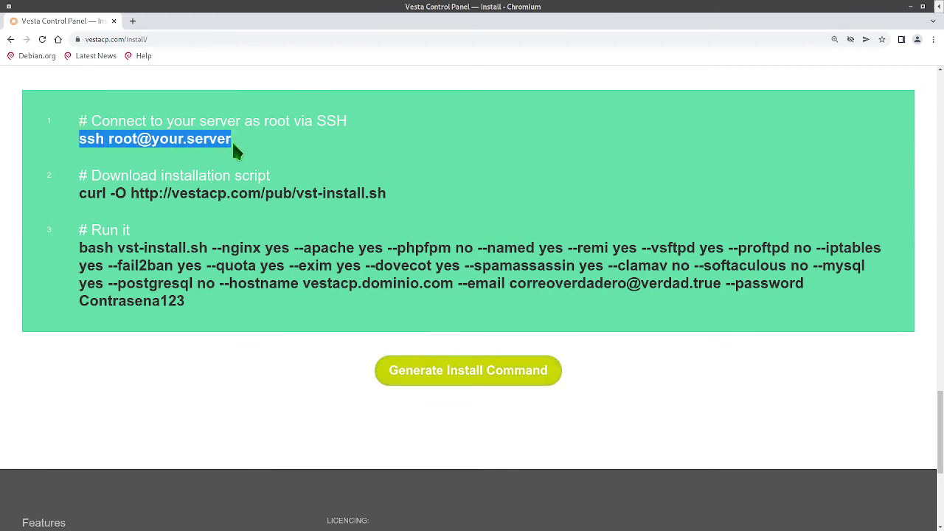
pyautogui.hotkey('alt', 'Tab')
pyautogui.hotkey('alt', 'Tab')
pyautogui.hotkey('alt', 'Tab')
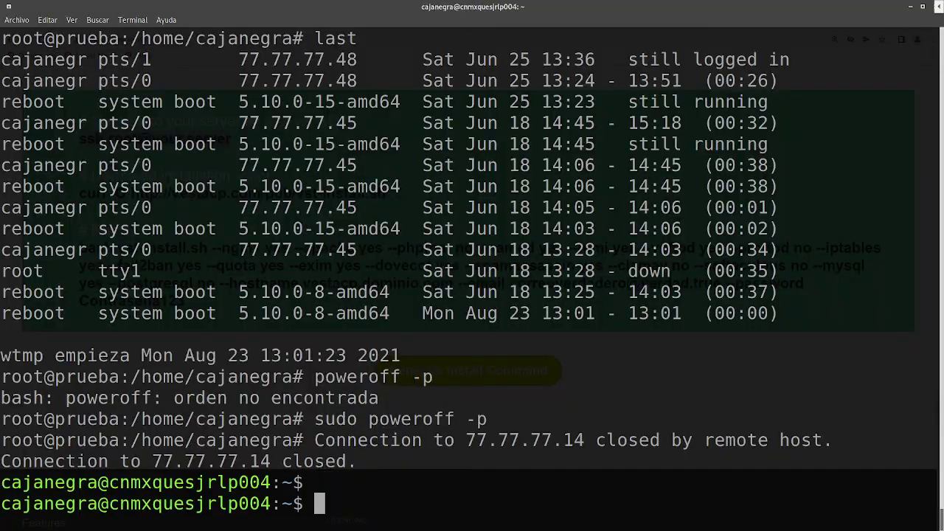
pyautogui.press('Return')
pyautogui.press('Return')
pyautogui.press('Return')
pyautogui.hotkey('ctrl', 'l')
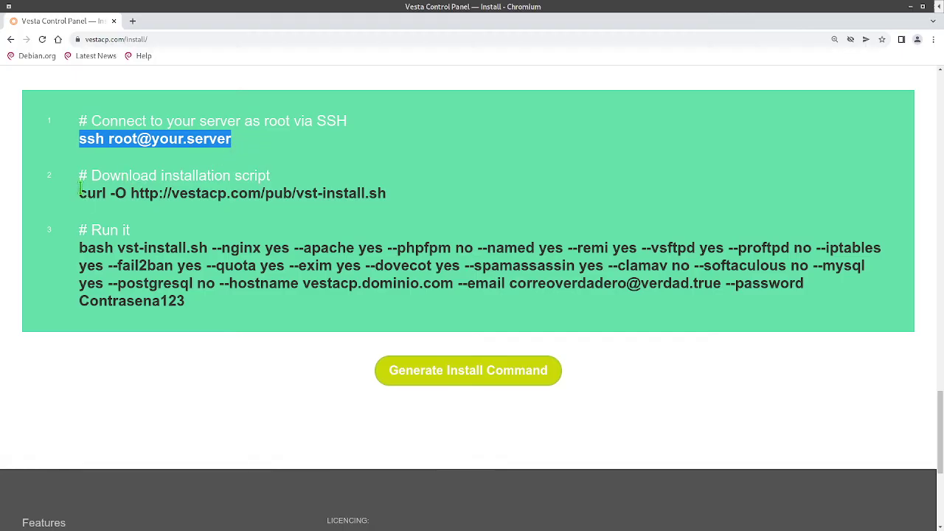
pyautogui.click(81, 189)
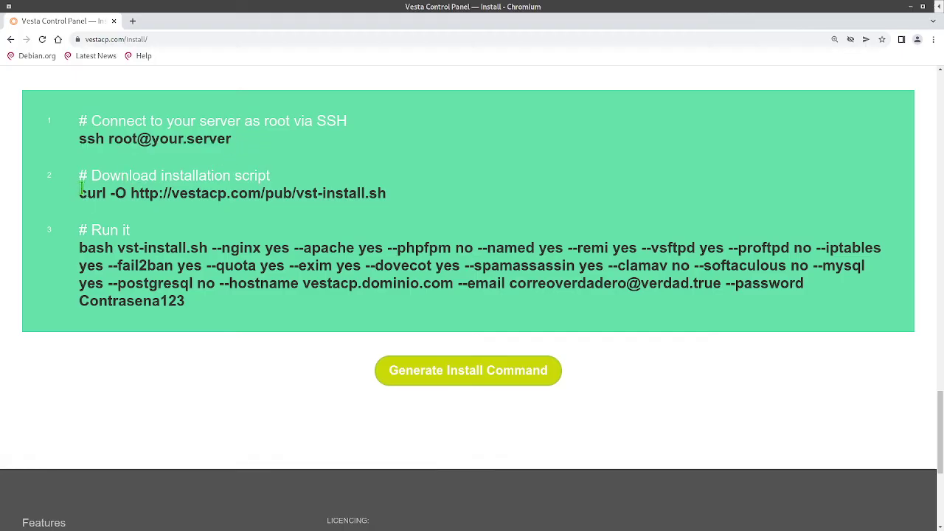
pyautogui.moveTo(82, 189); pyautogui.dragTo(396, 191)
pyautogui.hotkey('ctrl', 'c')
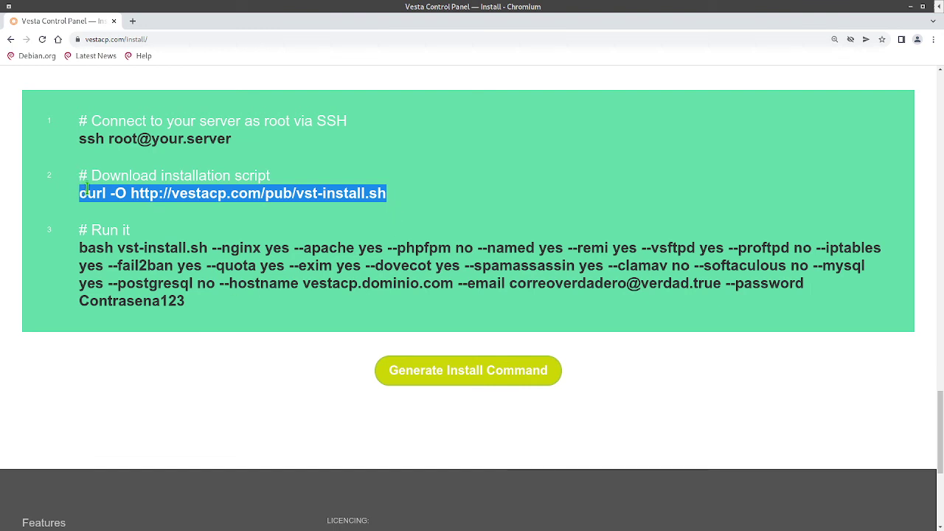
pyautogui.hotkey('alt', 'Tab')
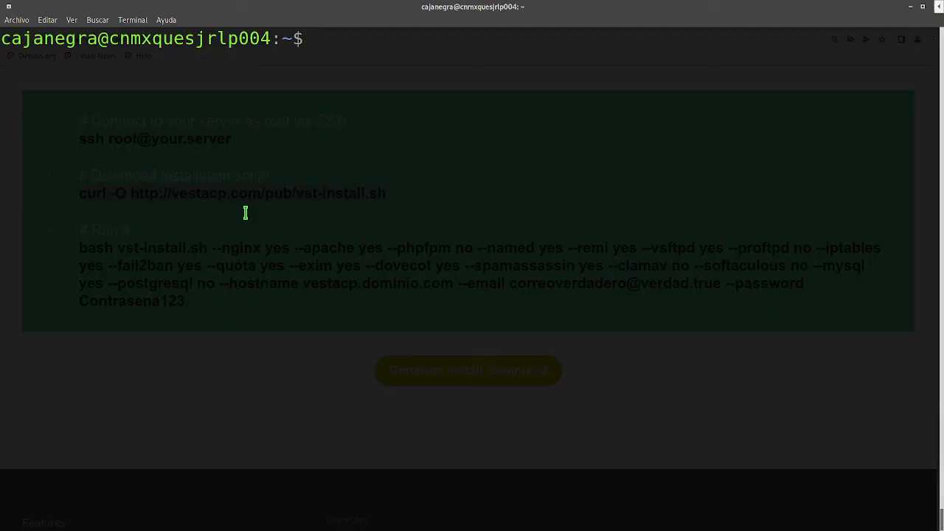
# Become root with su and install curl, wget and sudo via apt.
pyautogui.write('su')
pyautogui.press('Return')
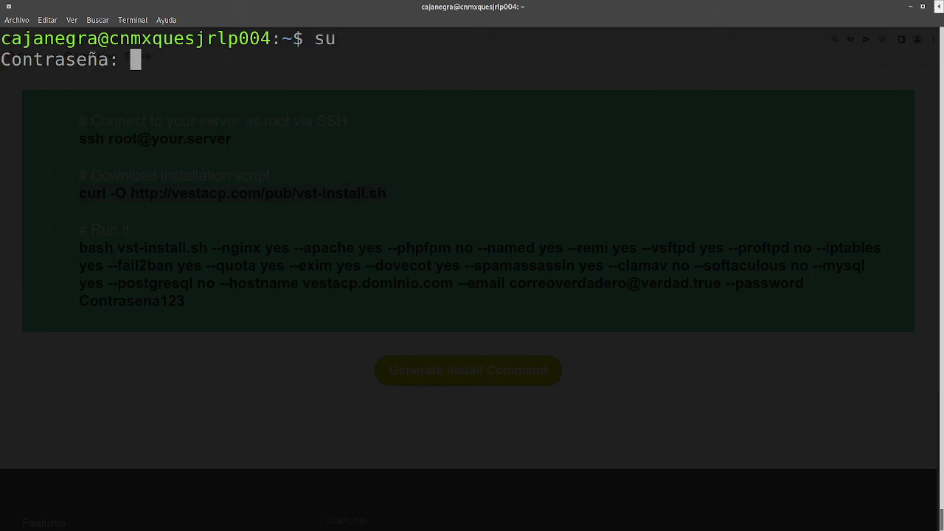
pyautogui.press('Return')
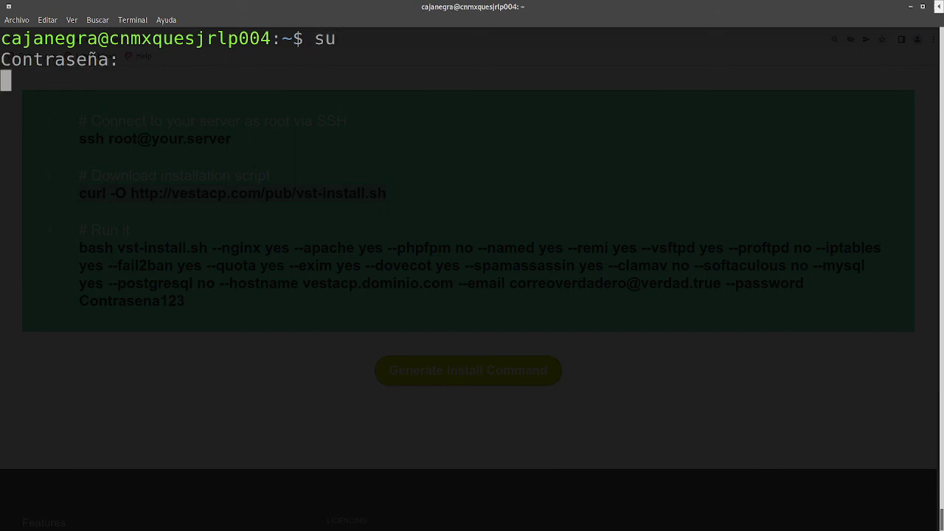
pyautogui.write('ap')
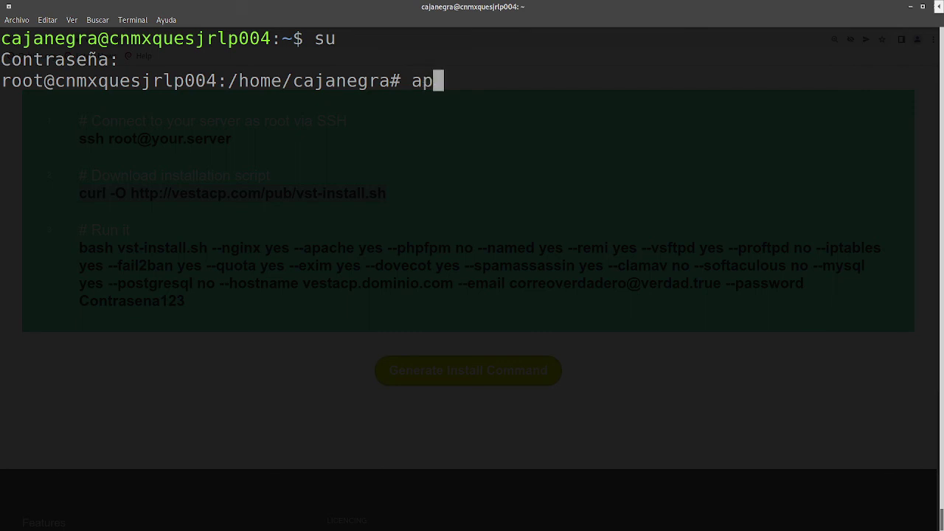
pyautogui.write('t u')
pyautogui.press('BackSpace')
pyautogui.press('BackSpace')
pyautogui.write('ins')
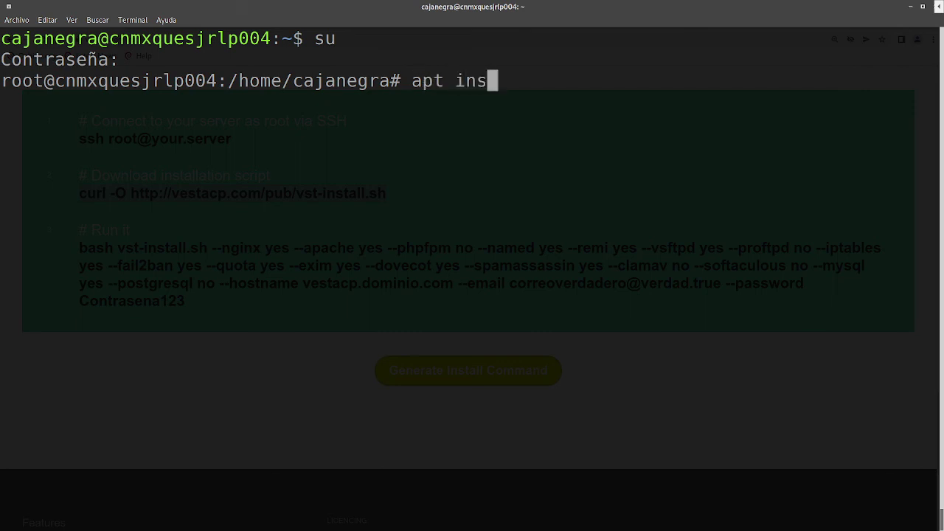
pyautogui.write('tall curl ')
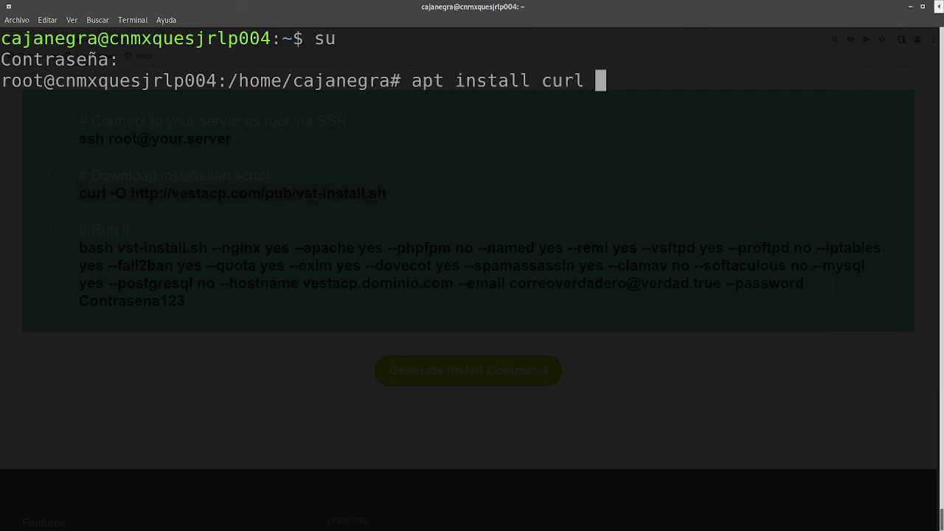
pyautogui.write('wgert')
pyautogui.press('BackSpace')
pyautogui.press('BackSpace')
pyautogui.write('t ')
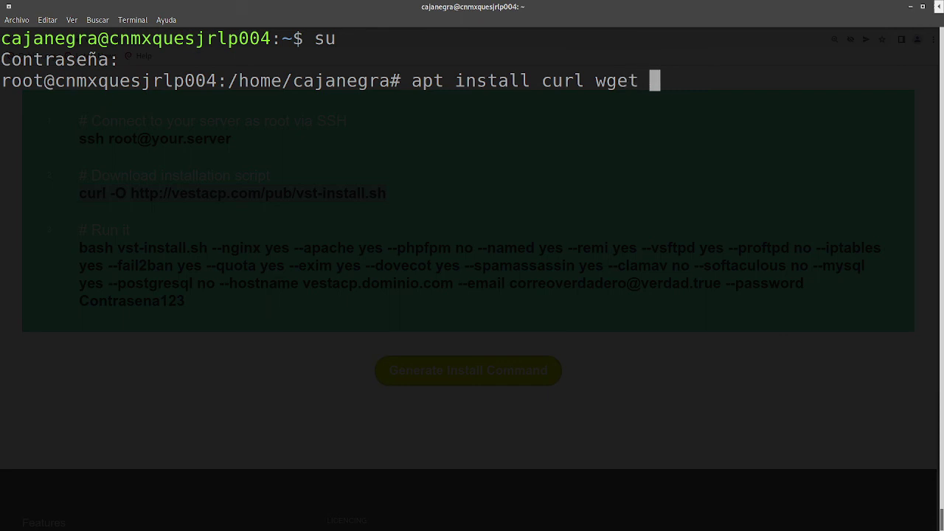
pyautogui.write('sudo')
pyautogui.press('Return')
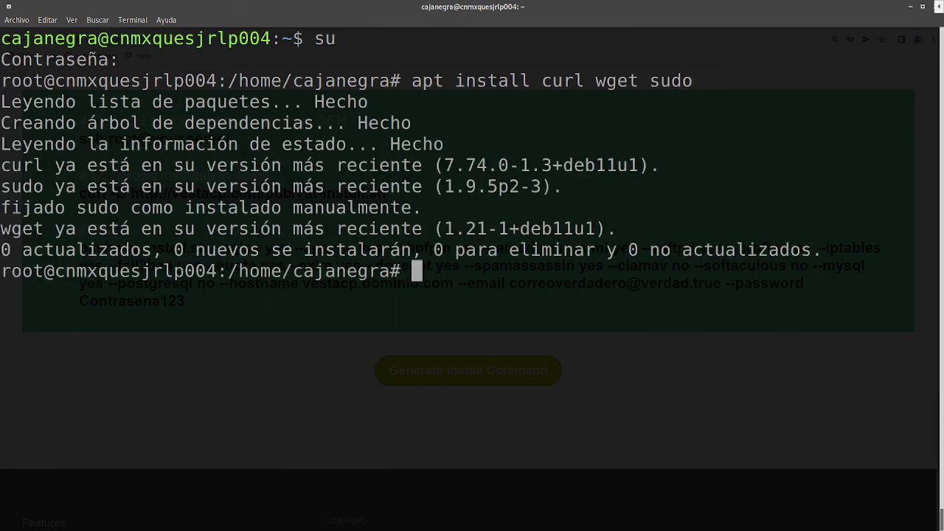
# Clear the screen and run the pasted curl command to download vst-install.sh.
pyautogui.hotkey('ctrl', 'l')
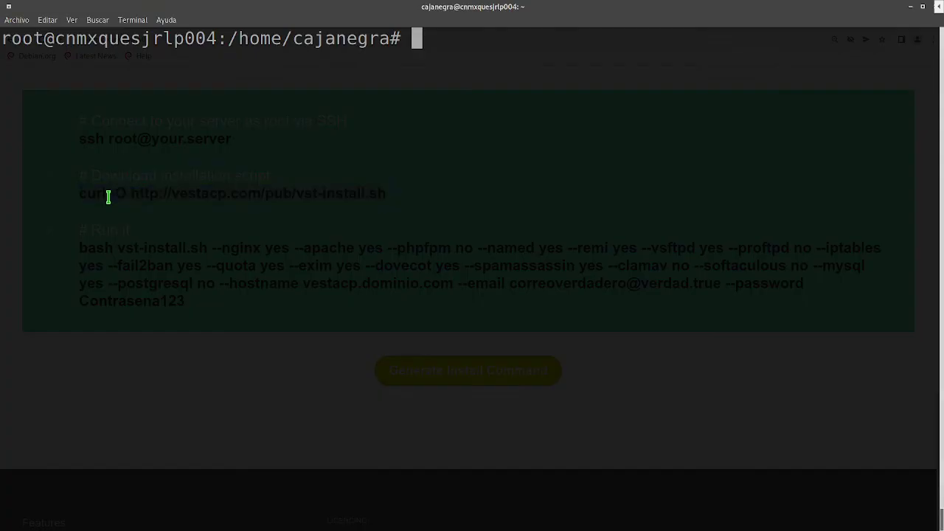
pyautogui.hotkey('ctrl', 'shift', 'v')
pyautogui.press('Return')
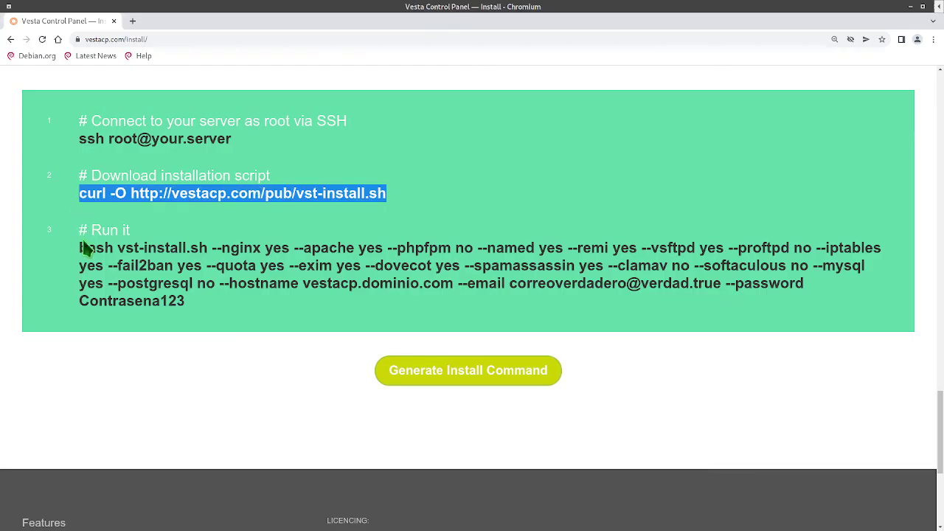
# Switch the WEB server to apache only, regenerate, and check the command shows --nginx no.
pyautogui.moveTo(78, 251); pyautogui.dragTo(192, 308)
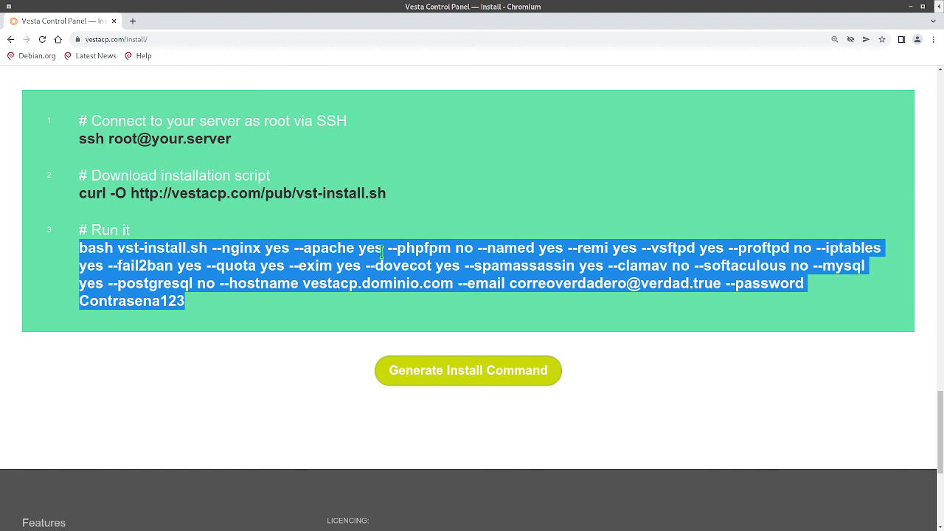
pyautogui.scroll(3, 310, 252)
pyautogui.scroll(4, 241, 249)
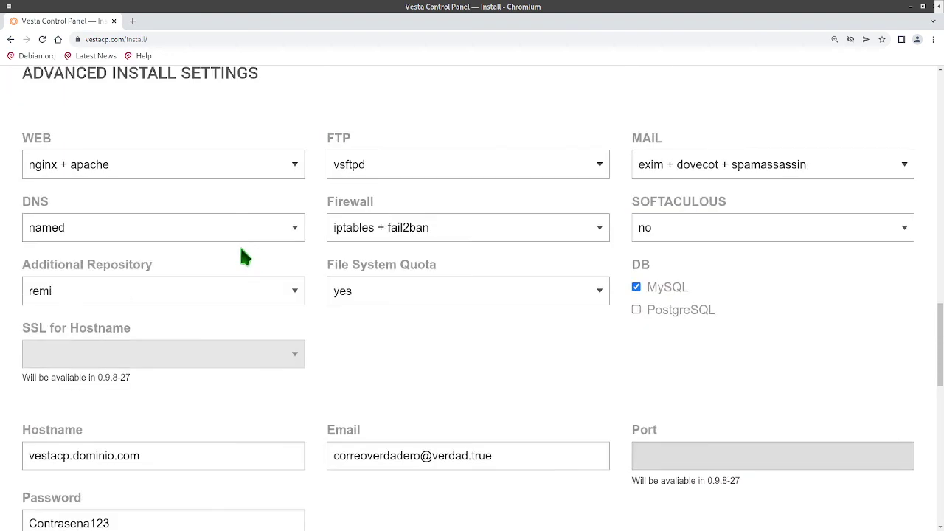
pyautogui.click(188, 163)
pyautogui.click(211, 214)
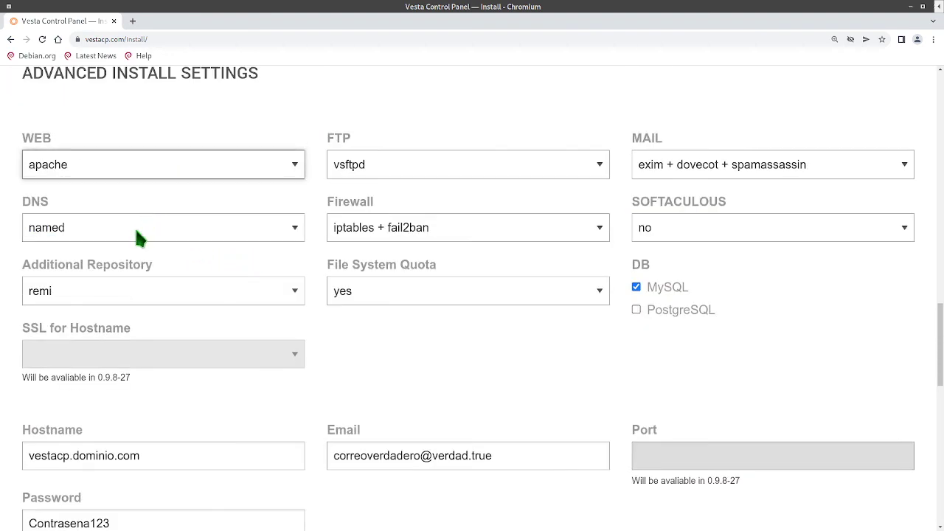
pyautogui.scroll(-3, 118, 295)
pyautogui.scroll(-3, 103, 344)
pyautogui.scroll(-2, 258, 354)
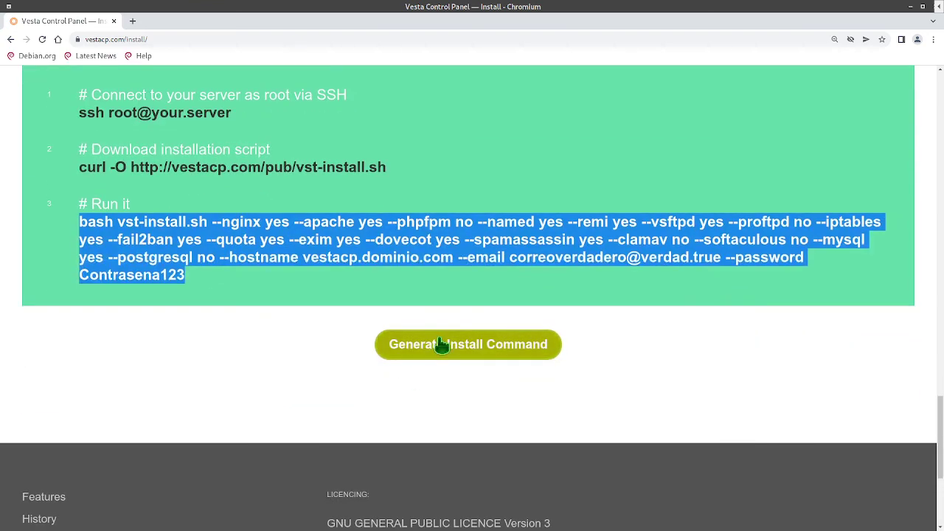
pyautogui.click(440, 343)
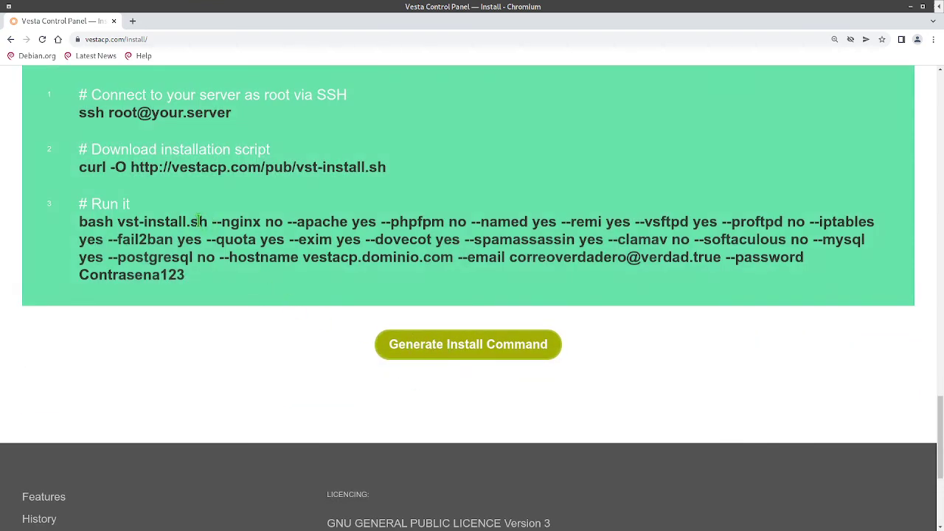
pyautogui.moveTo(213, 222); pyautogui.dragTo(283, 223)
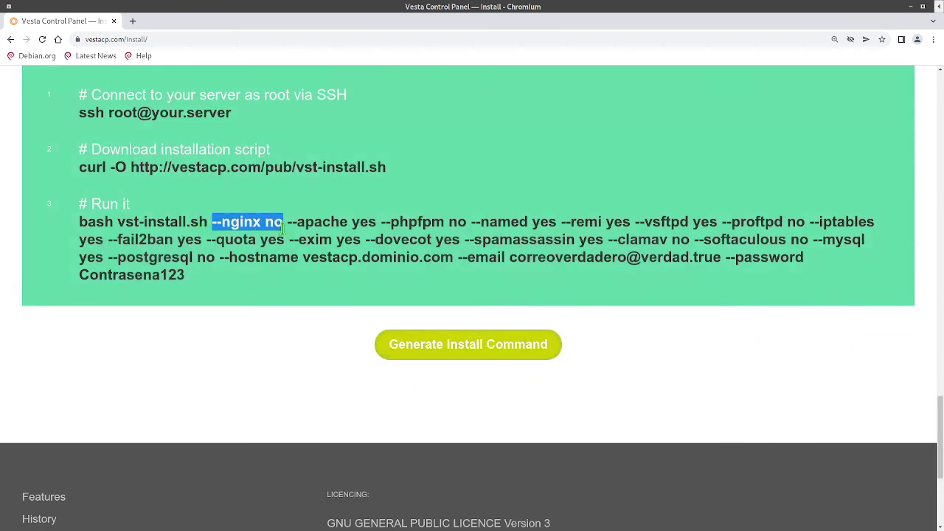
# Set WEB back to nginx + apache, regenerate, and select the full bash install command.
pyautogui.scroll(7, 150, 239)
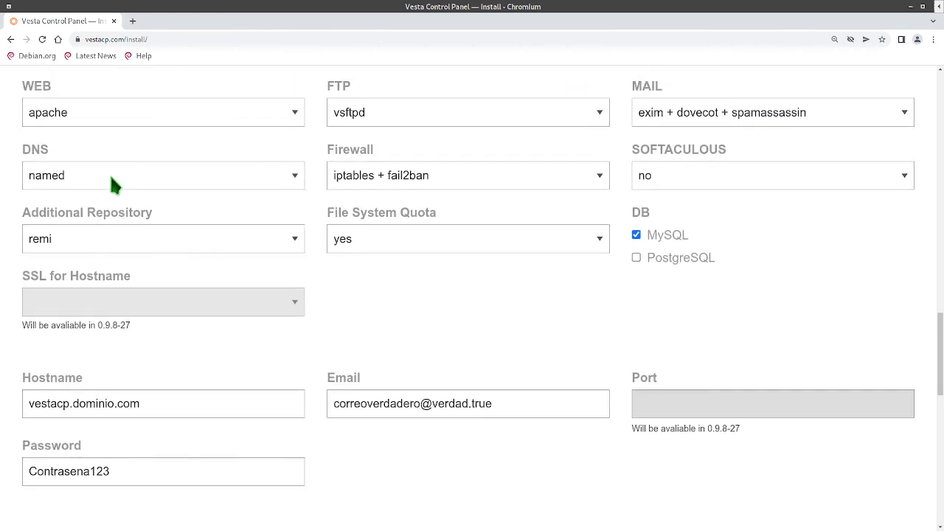
pyautogui.click(110, 121)
pyautogui.click(105, 132)
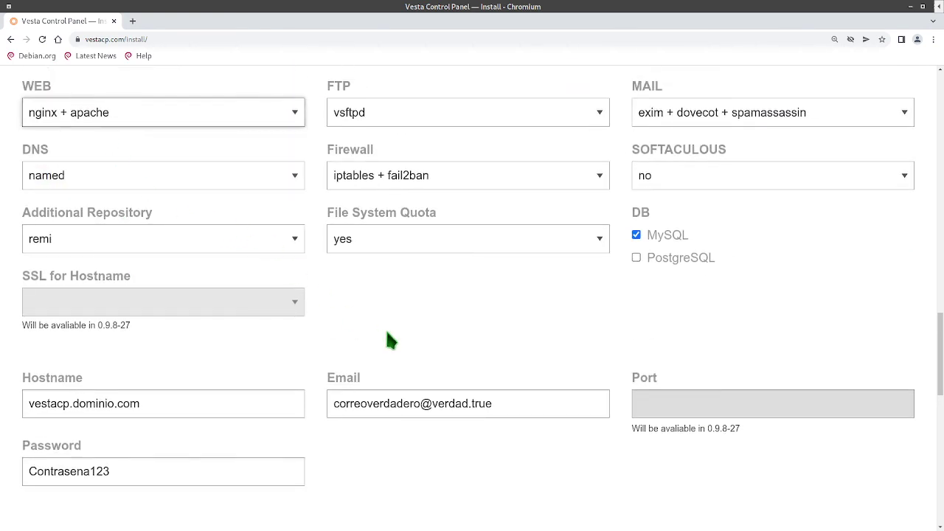
pyautogui.scroll(-3, 380, 322)
pyautogui.scroll(-3, 529, 356)
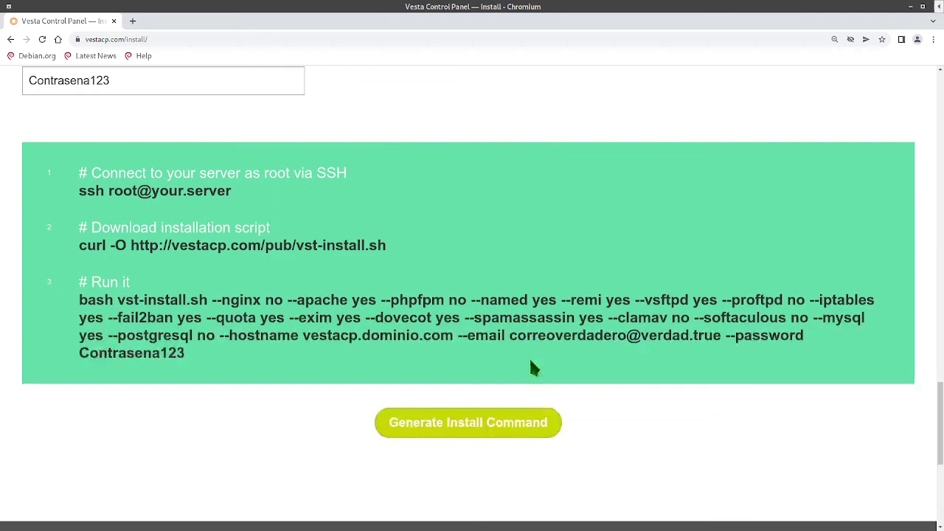
pyautogui.click(522, 422)
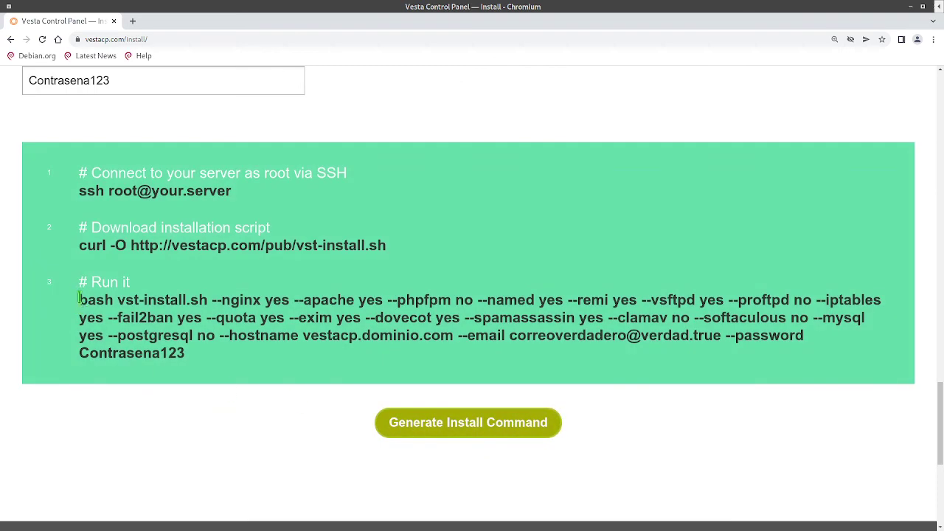
pyautogui.moveTo(79, 300); pyautogui.dragTo(204, 357)
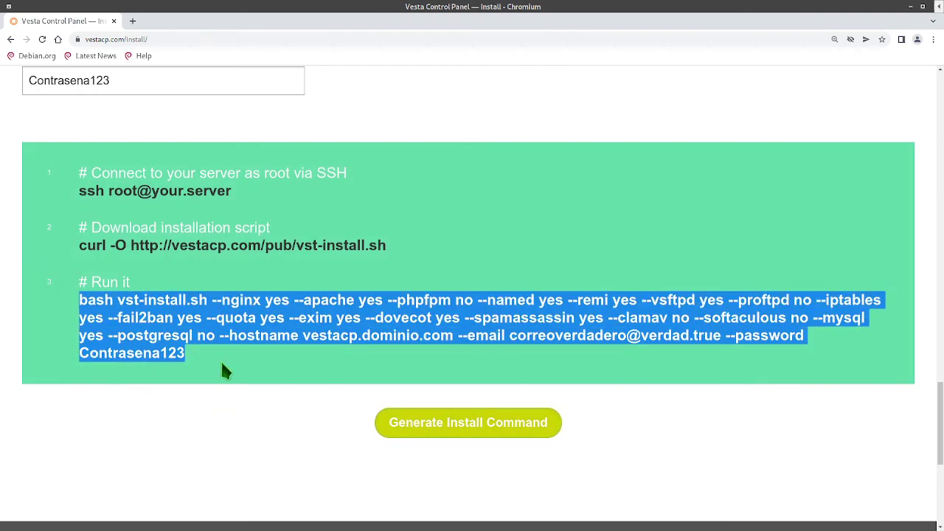
pyautogui.hotkey('alt', 'Tab')
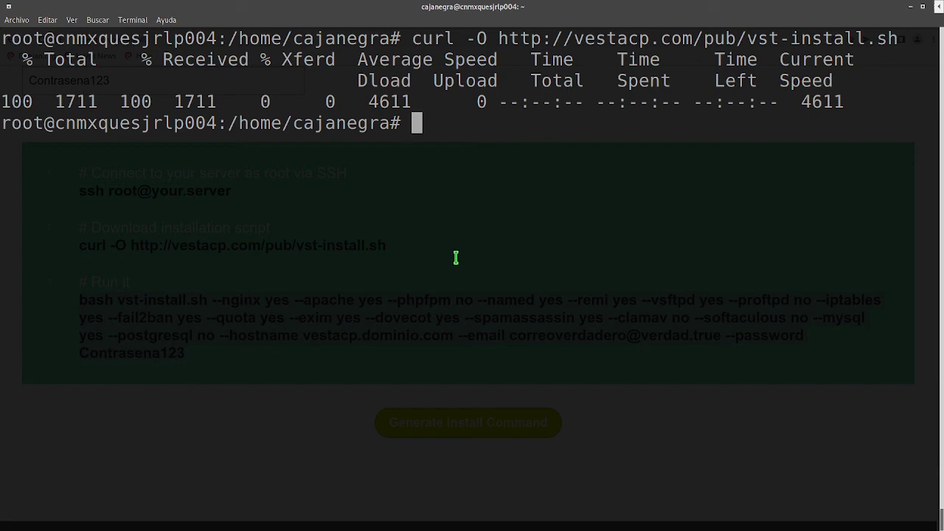
# Paste the bash vst-install.sh command at the root prompt and run it.
pyautogui.hotkey('ctrl', 'shift', 'v')
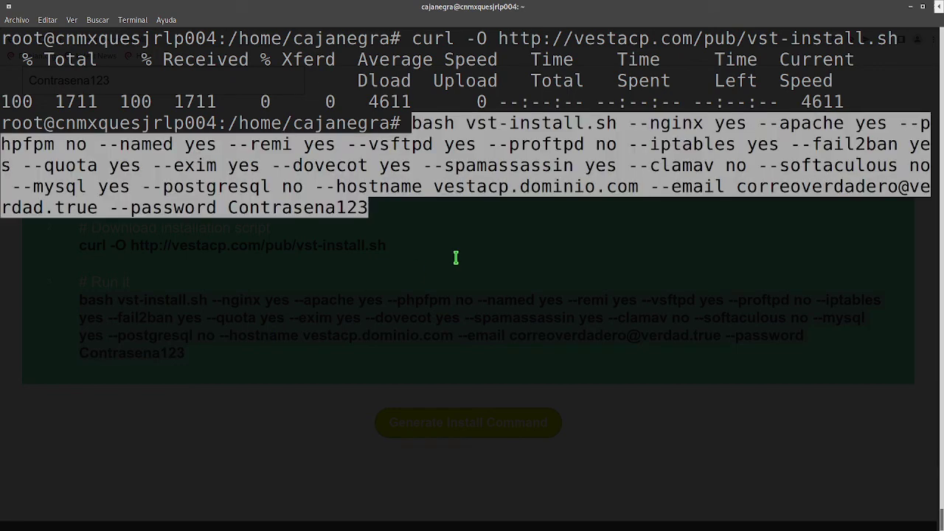
pyautogui.press('Return')
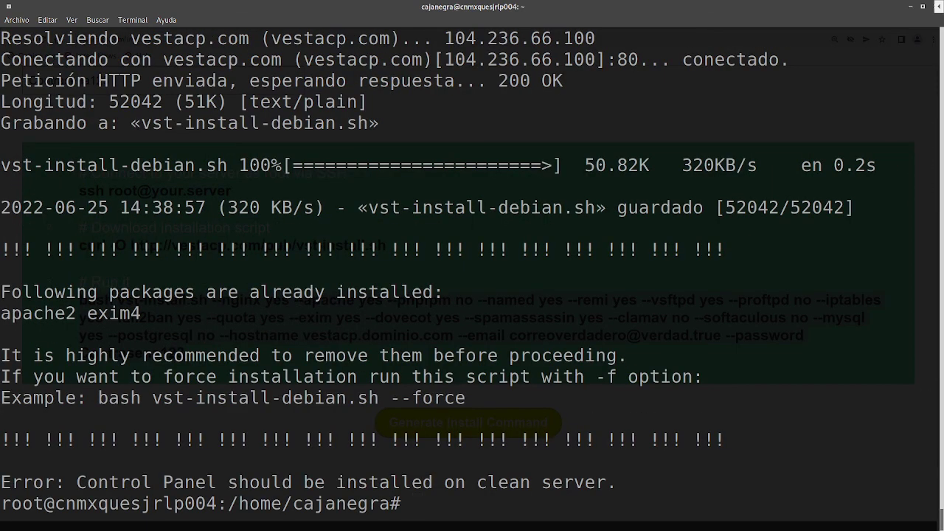